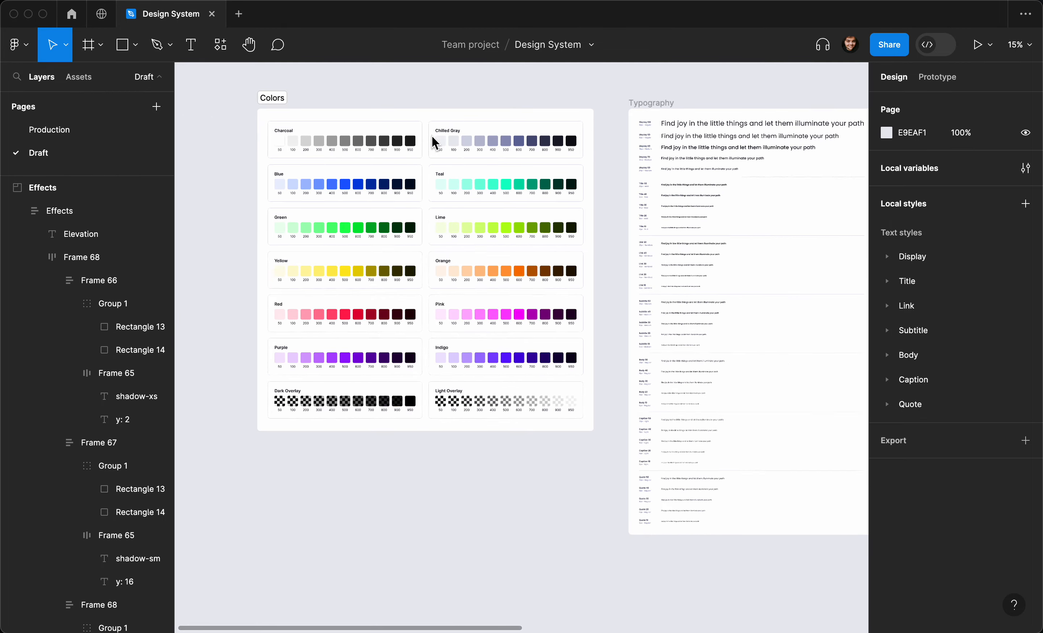
Step: Look over the Colors, Typography and Color Tokens frames on the Draft page
scroll(605, 128, up, 3)
scroll(606, 127, right, 4)
scroll(605, 127, right, 3)
scroll(607, 136, right, 6)
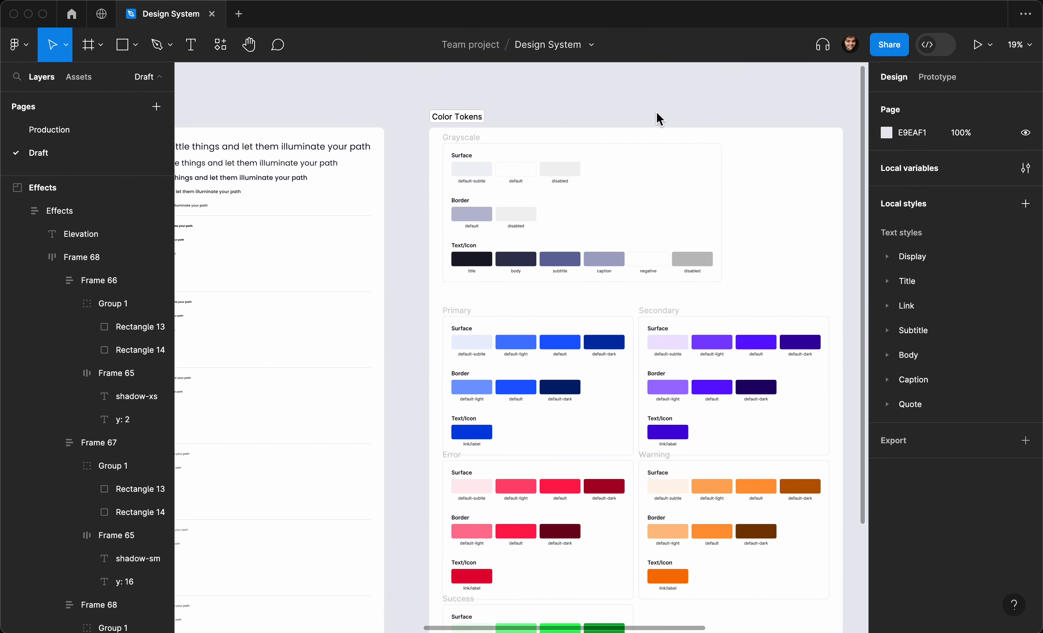
scroll(655, 111, right, 1)
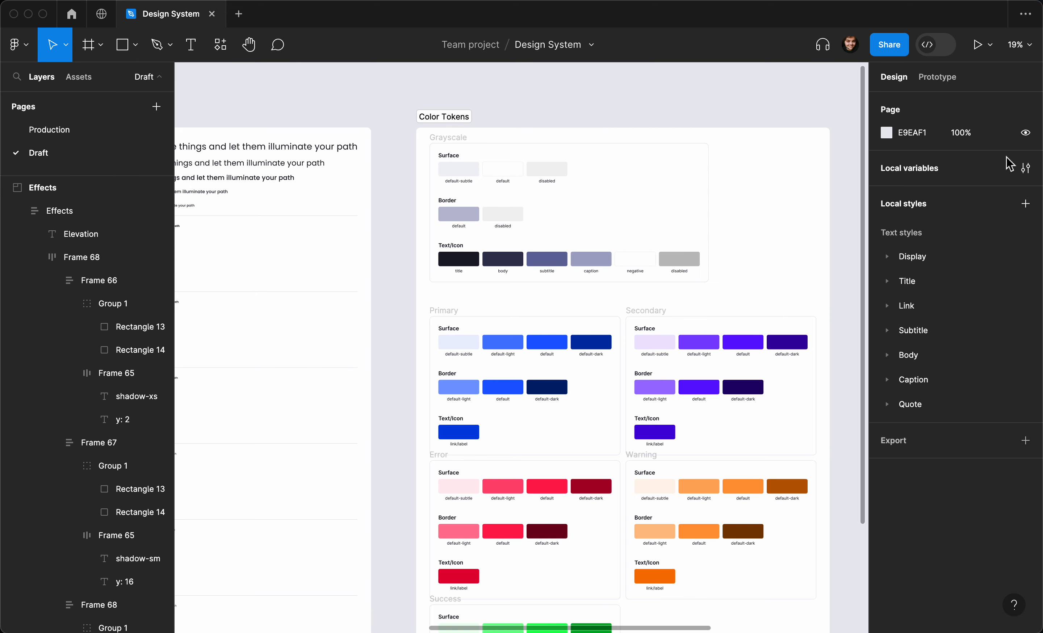
Step: Review the dimension and color groups of the Tokens collection in the local variables, and close the list
click(1025, 168)
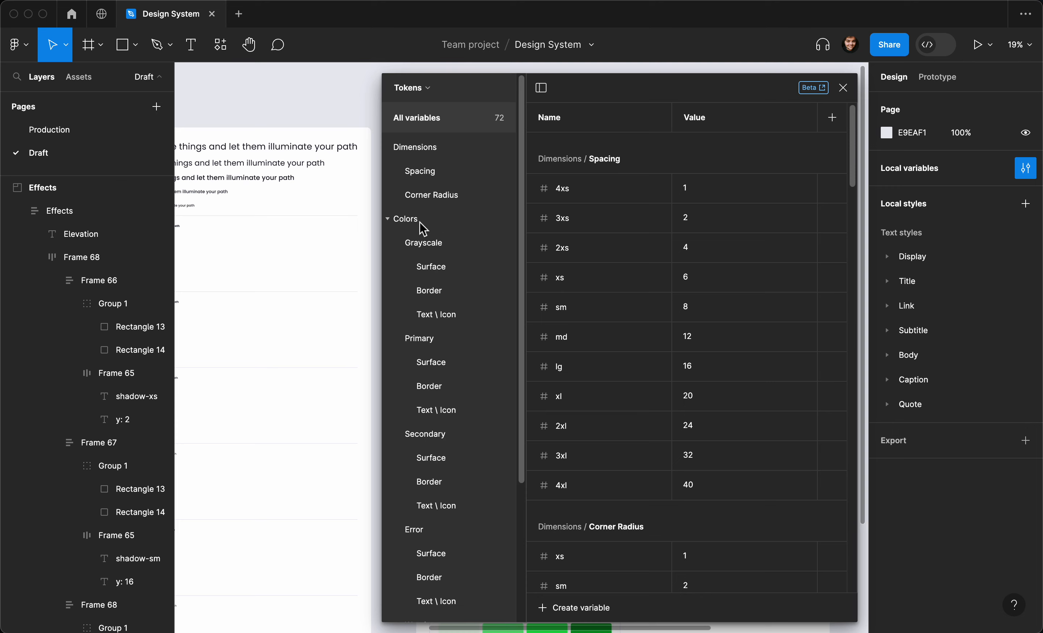
scroll(461, 294, down, 2)
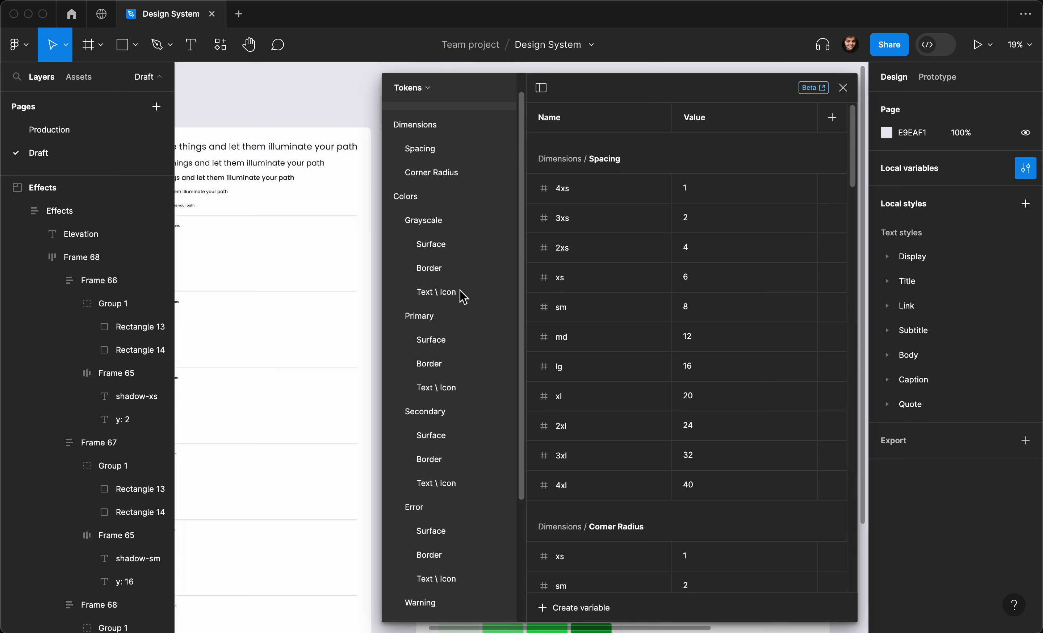
scroll(333, 275, right, 10)
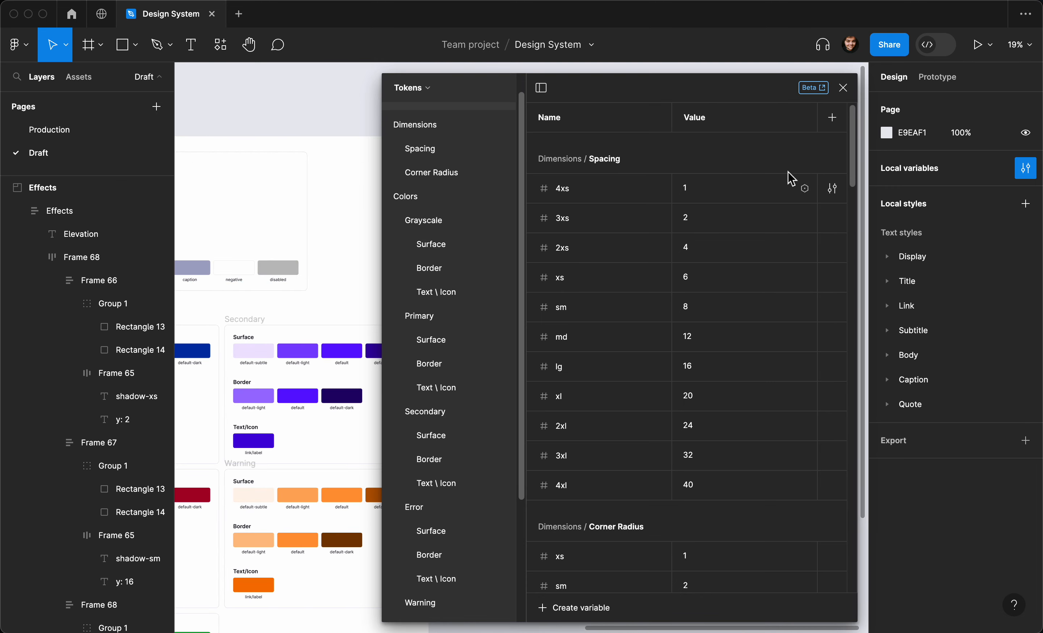
click(842, 87)
Step: Look over the Effects frame with its Elevation and Background Blur samples
scroll(449, 200, left, 10)
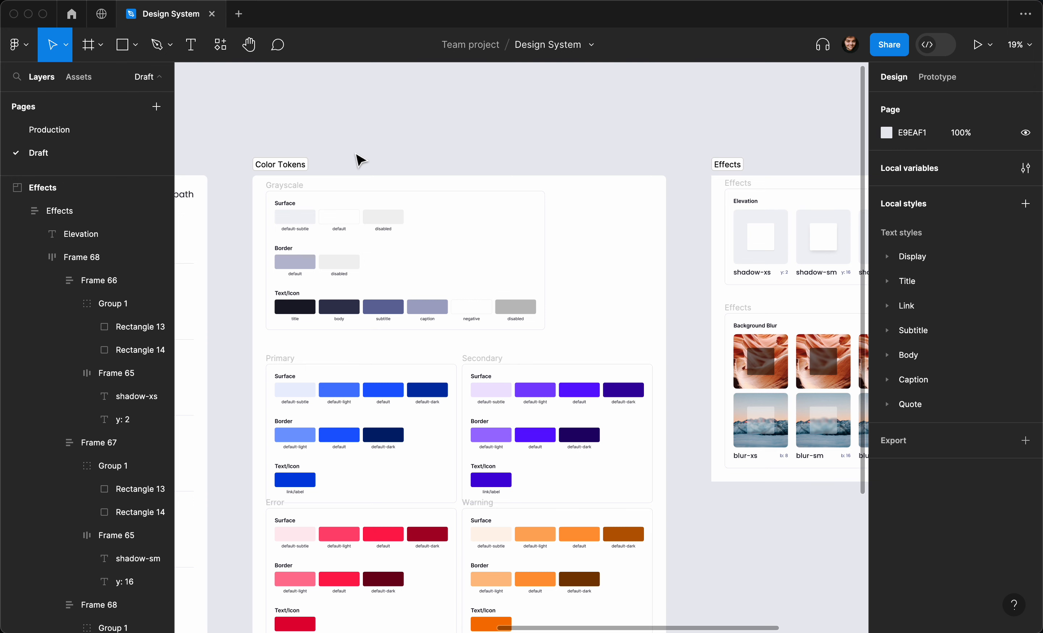
scroll(360, 160, right, 5)
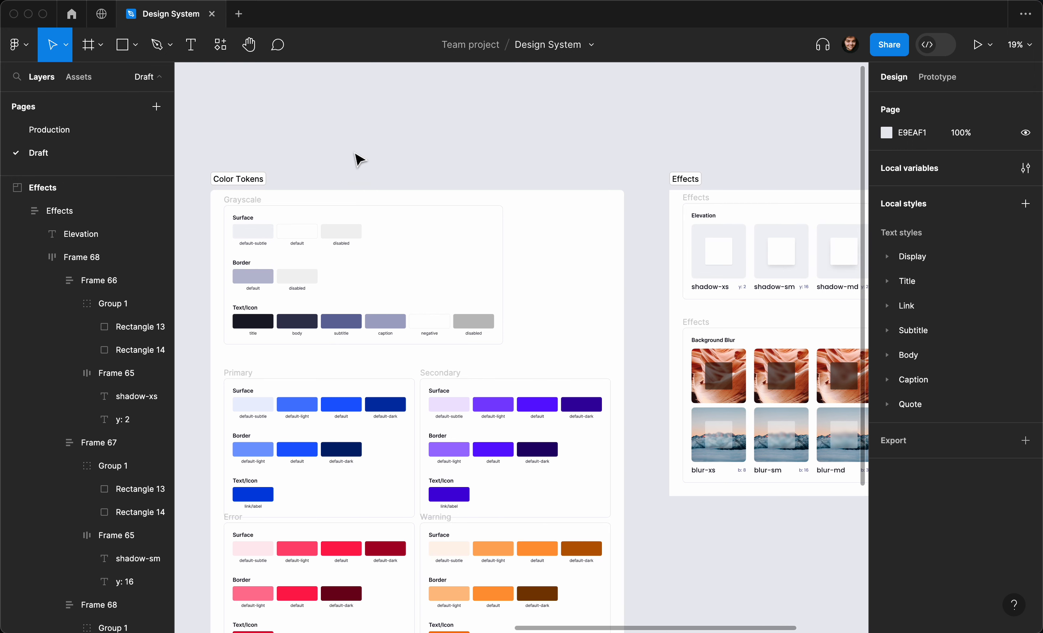
scroll(360, 160, left, 2)
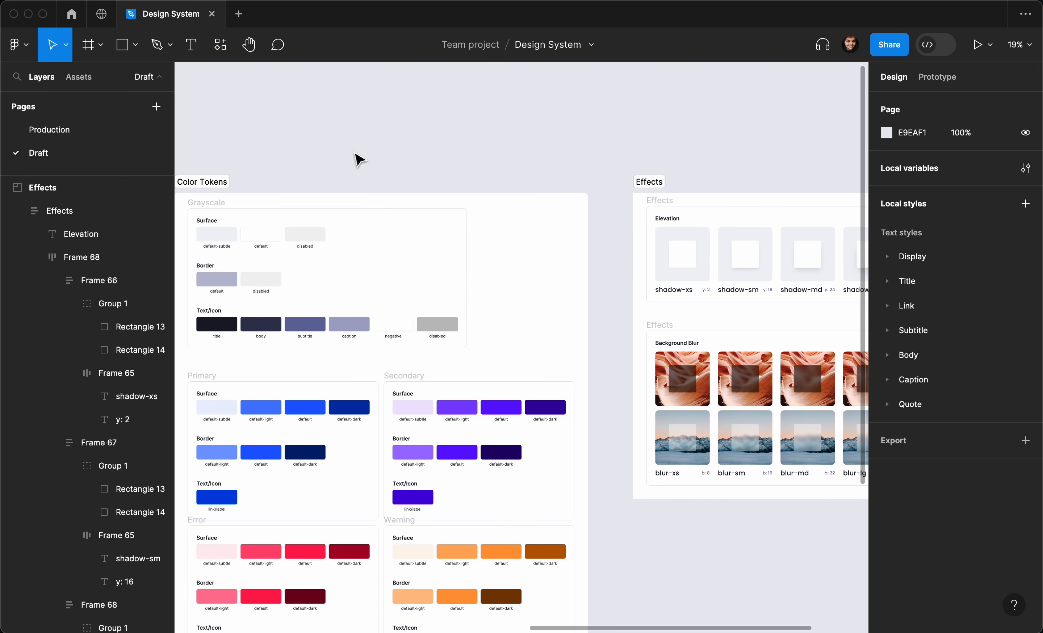
scroll(360, 160, right, 8)
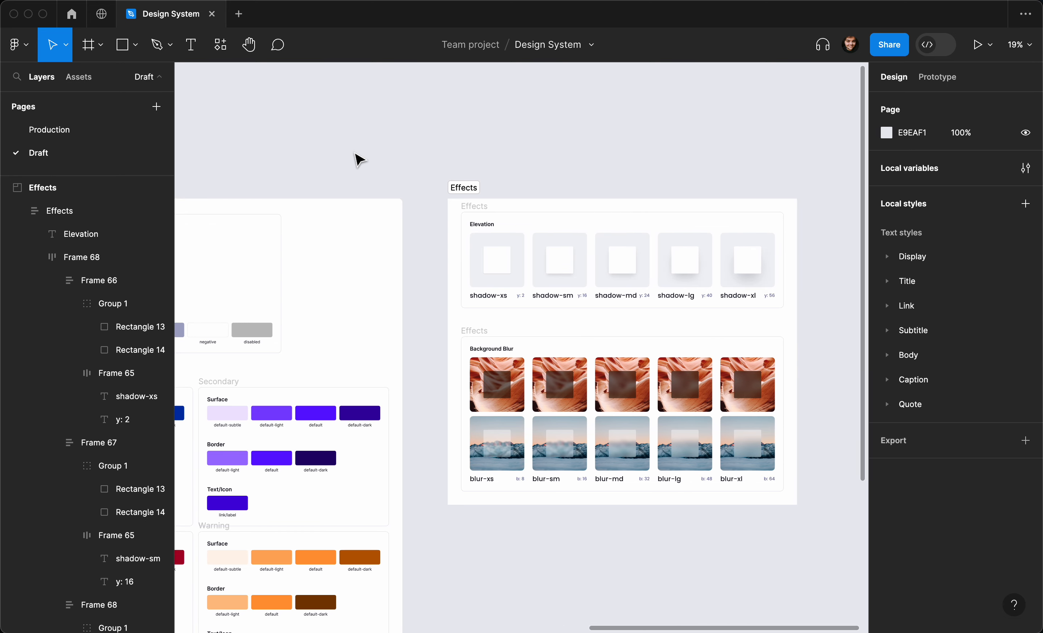
scroll(360, 160, right, 1)
scroll(360, 160, up, 5)
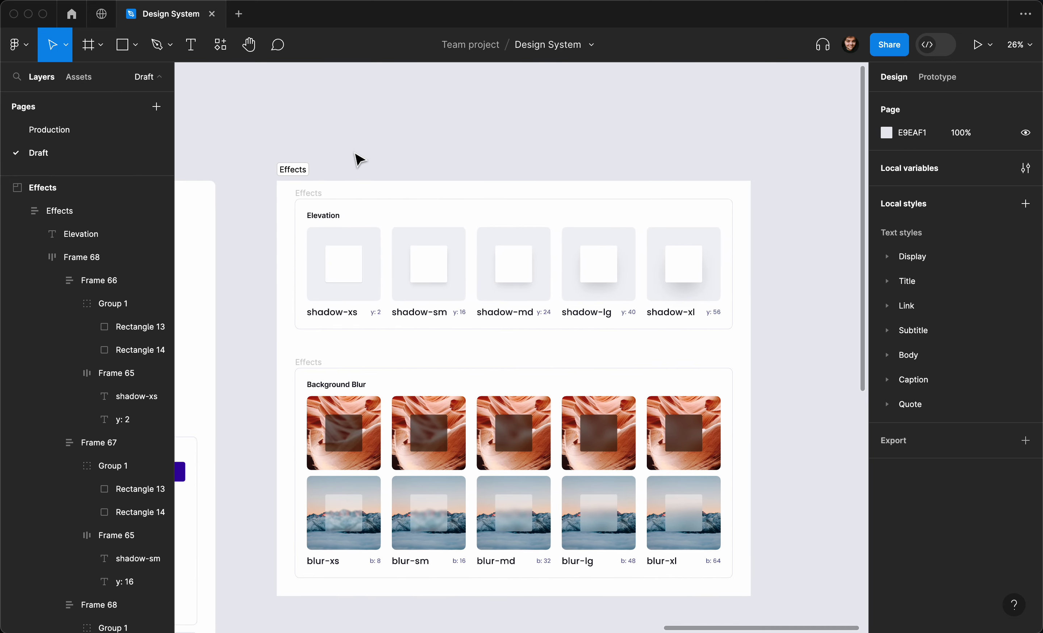
scroll(355, 153, down, 1)
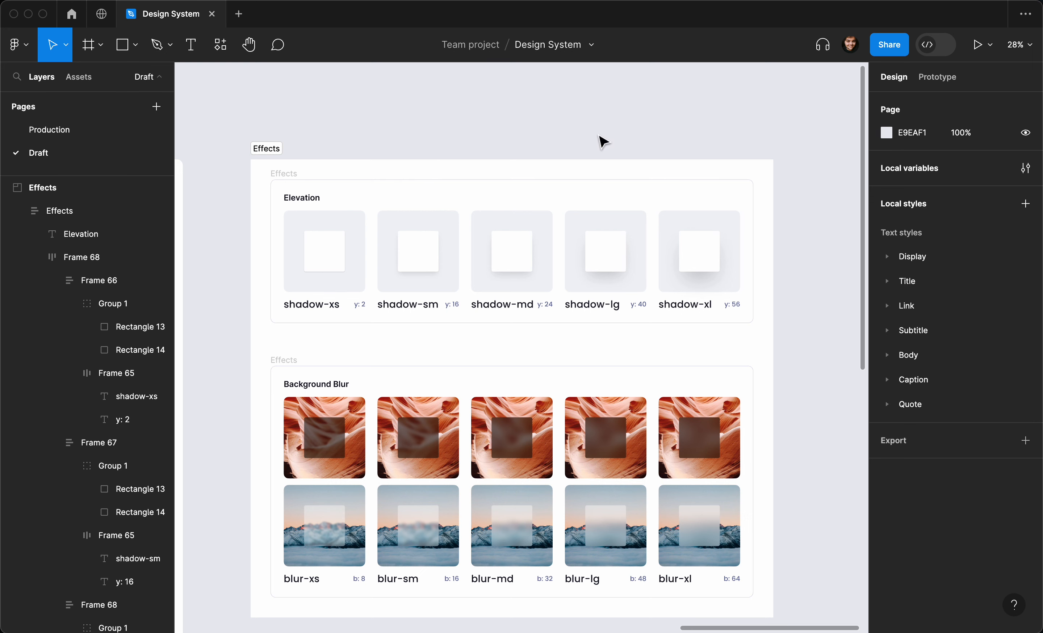
scroll(465, 168, down, 2)
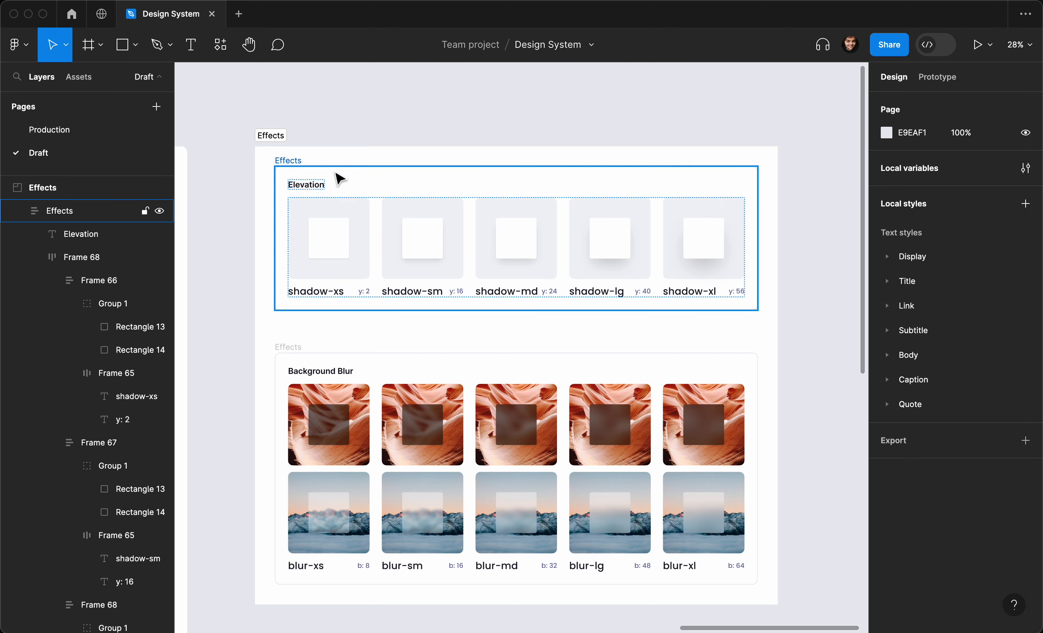
Step: Examine the Elevation samples up close to compare how their shadows differ
scroll(338, 177, up, 5)
scroll(338, 177, up, 10)
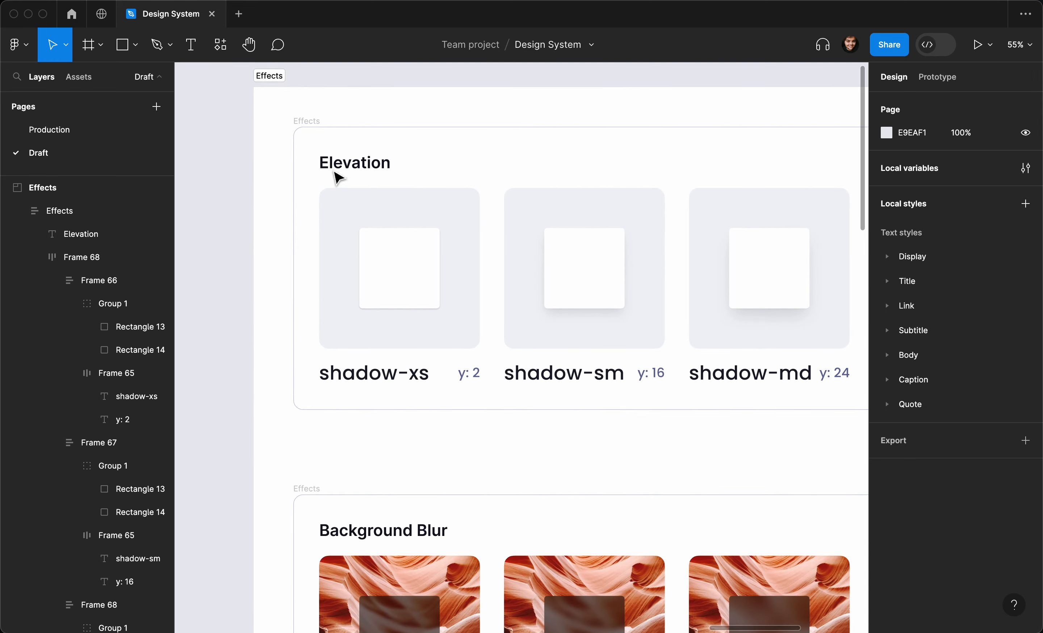
scroll(338, 177, up, 5)
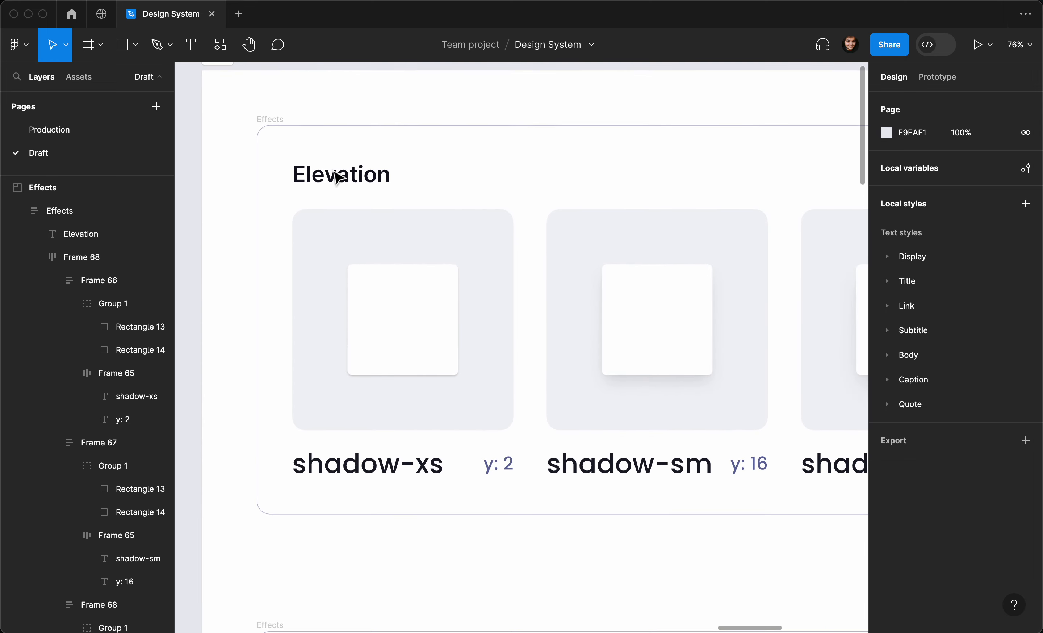
scroll(336, 176, down, 5)
scroll(337, 175, up, 4)
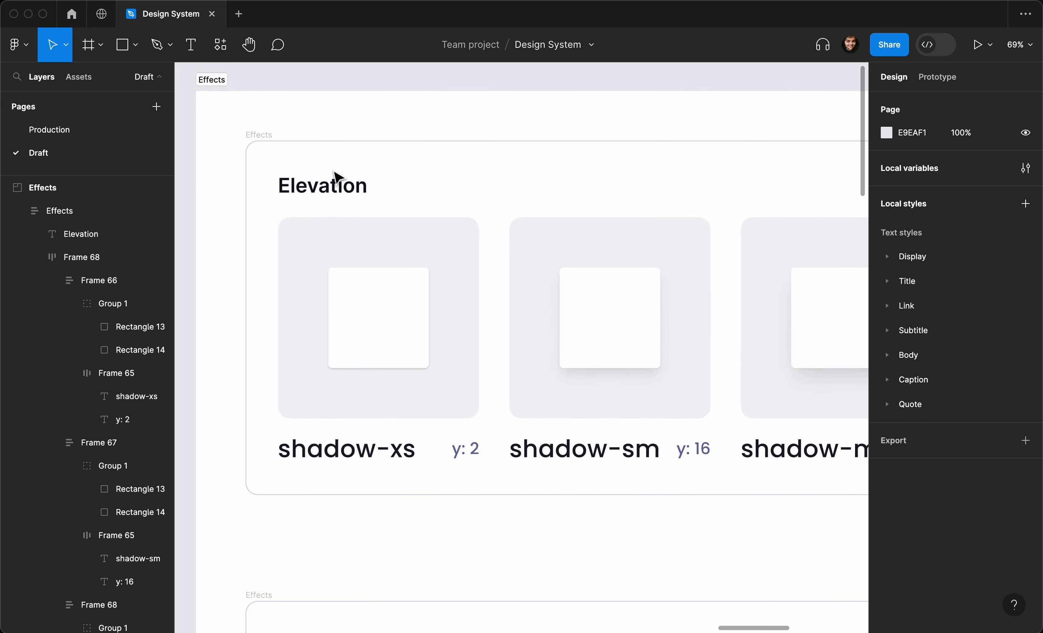
scroll(336, 176, left, 2)
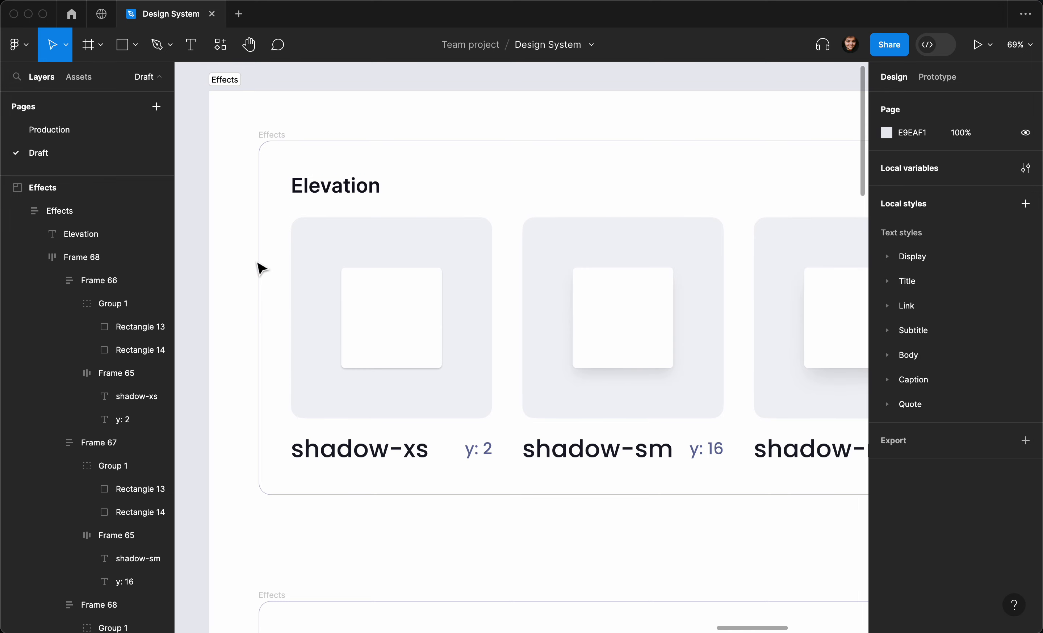
scroll(313, 365, right, 5)
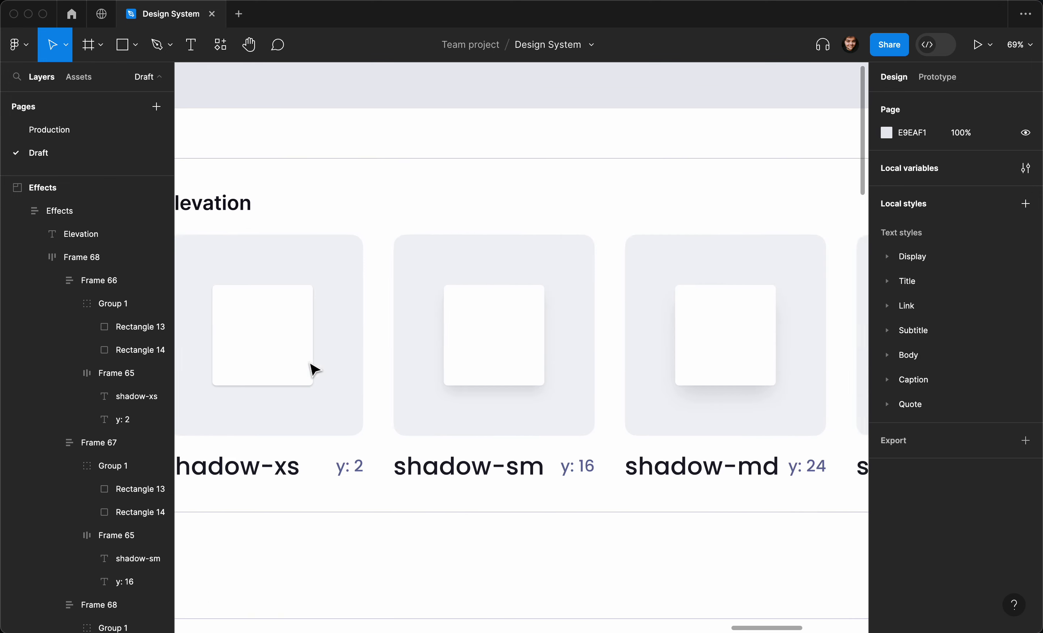
ctrl+scroll(313, 369, down, 3)
scroll(331, 367, right, 4)
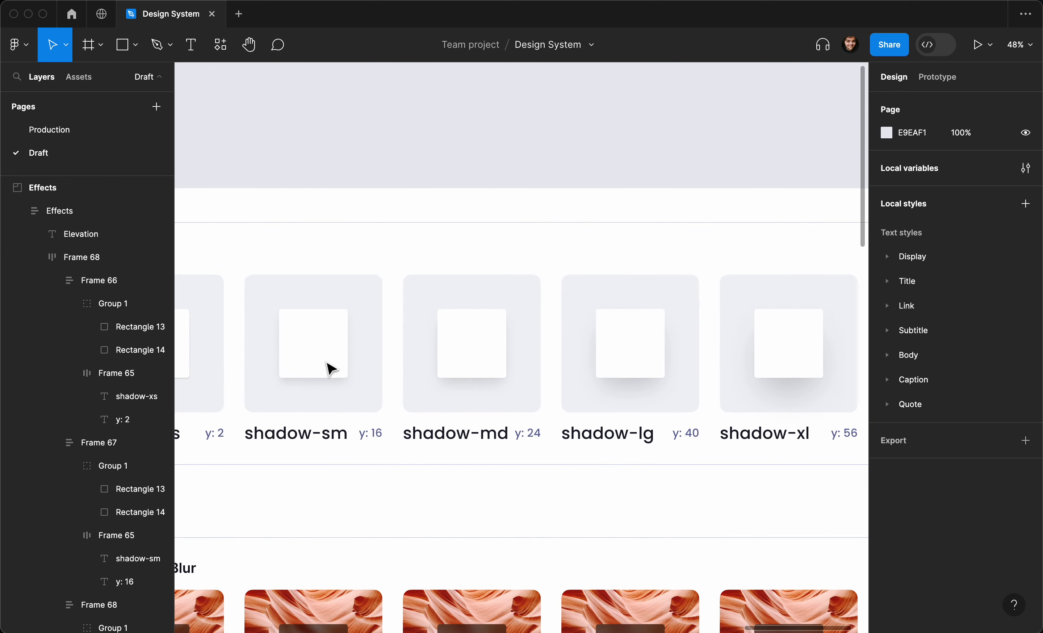
scroll(329, 366, left, 3)
ctrl+scroll(328, 365, up, 2)
click(328, 365)
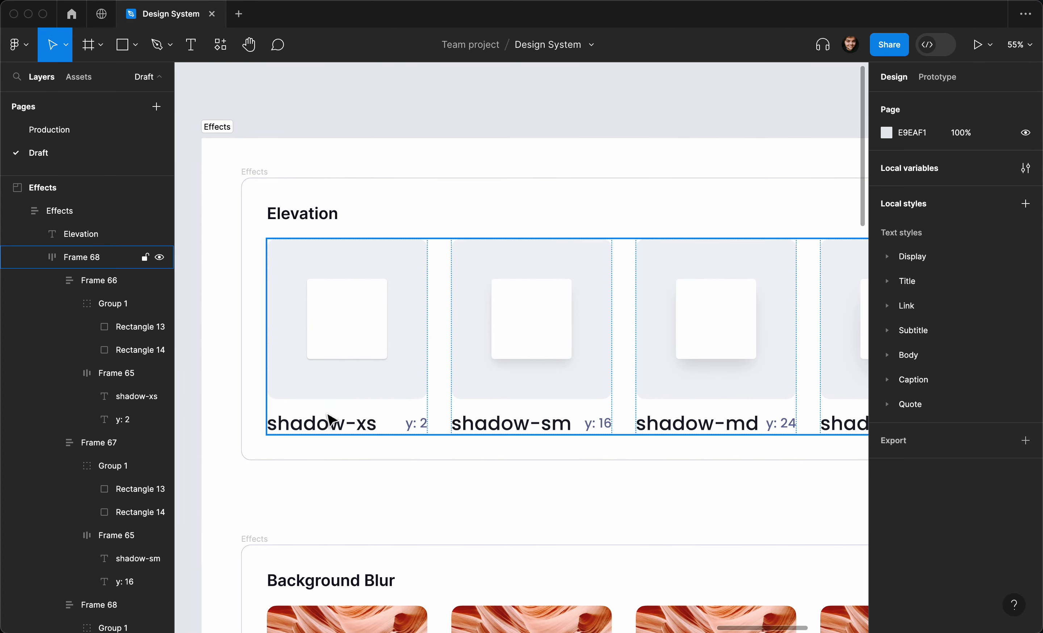
scroll(314, 427, left, 1)
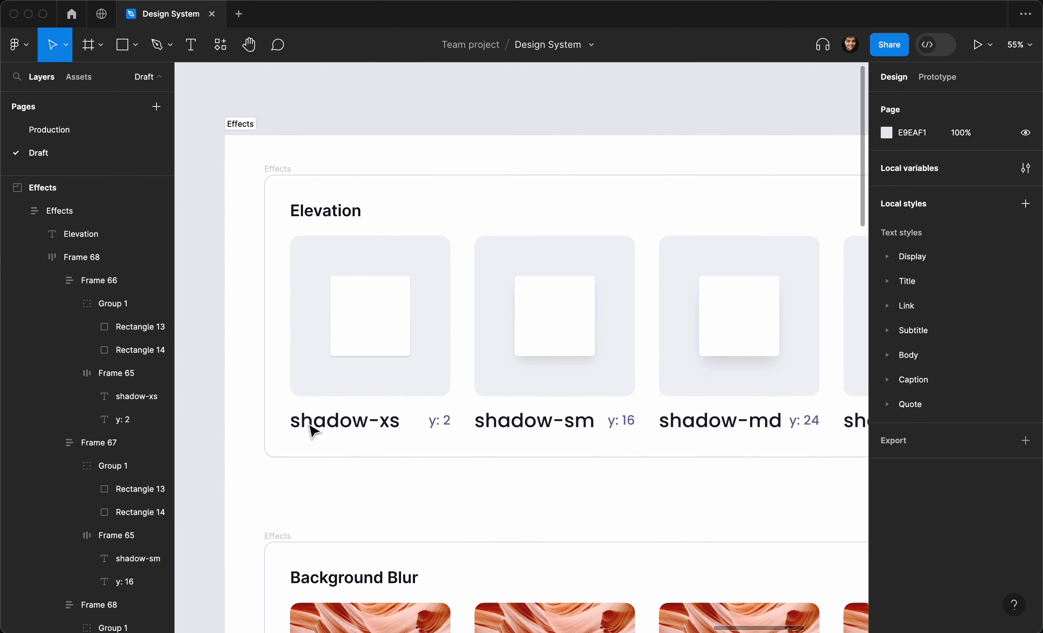
Step: Read the names and y offset labels of the Elevation samples from shadow-xs through shadow-xl
ctrl+scroll(333, 431, up, 2)
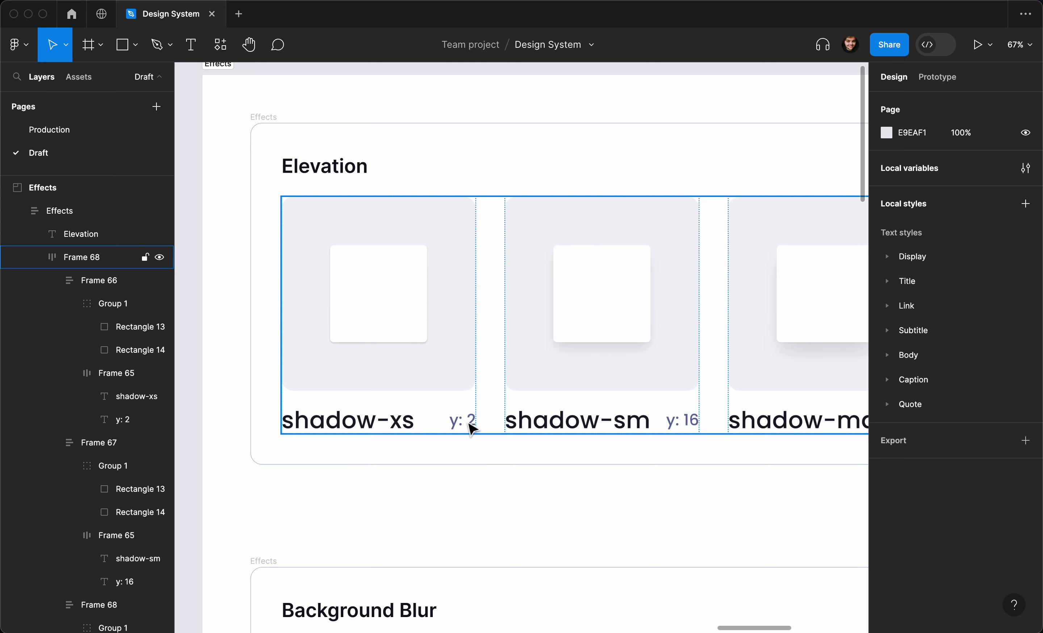
scroll(510, 426, right, 2)
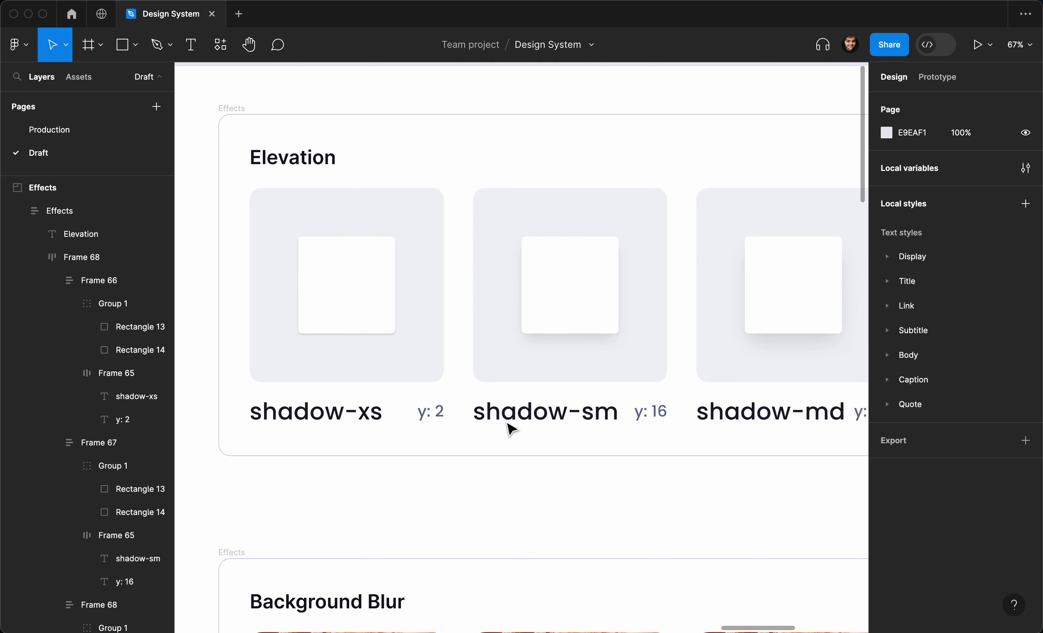
scroll(617, 426, right, 2)
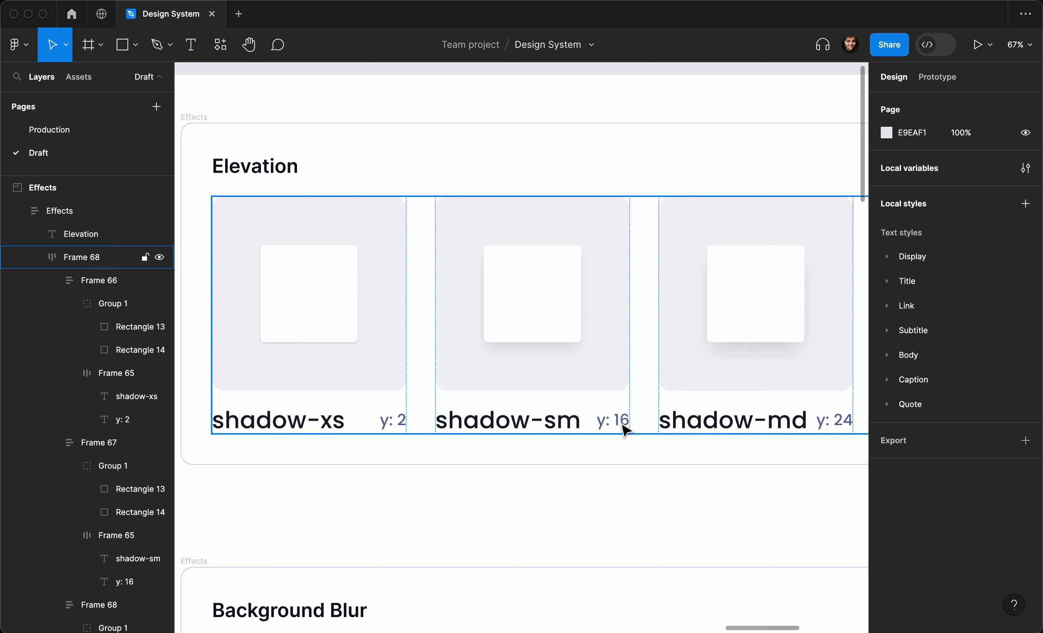
scroll(622, 429, right, 5)
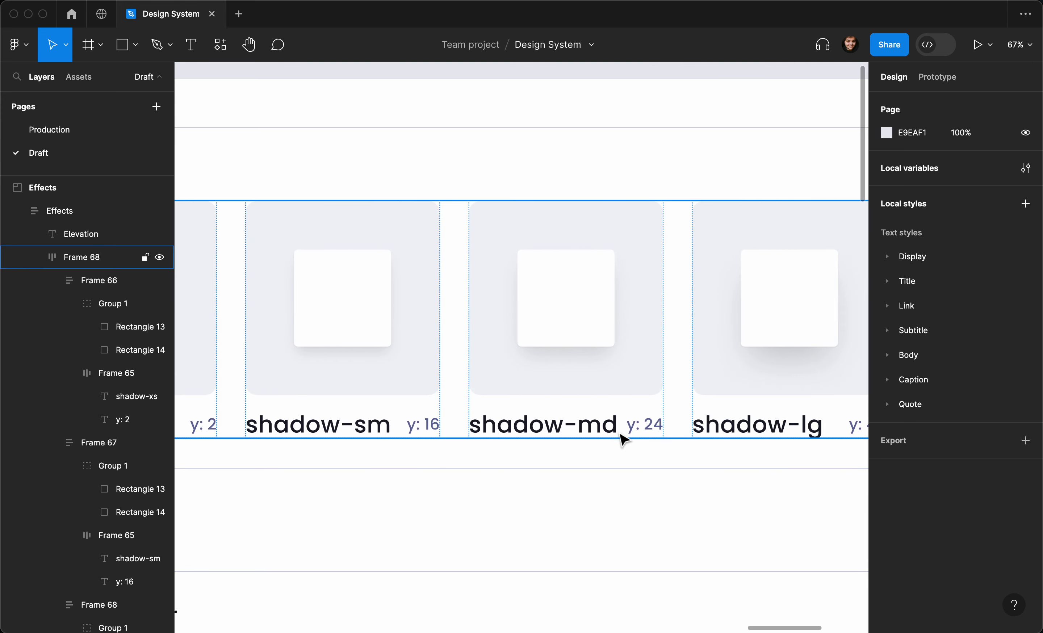
scroll(665, 437, right, 5)
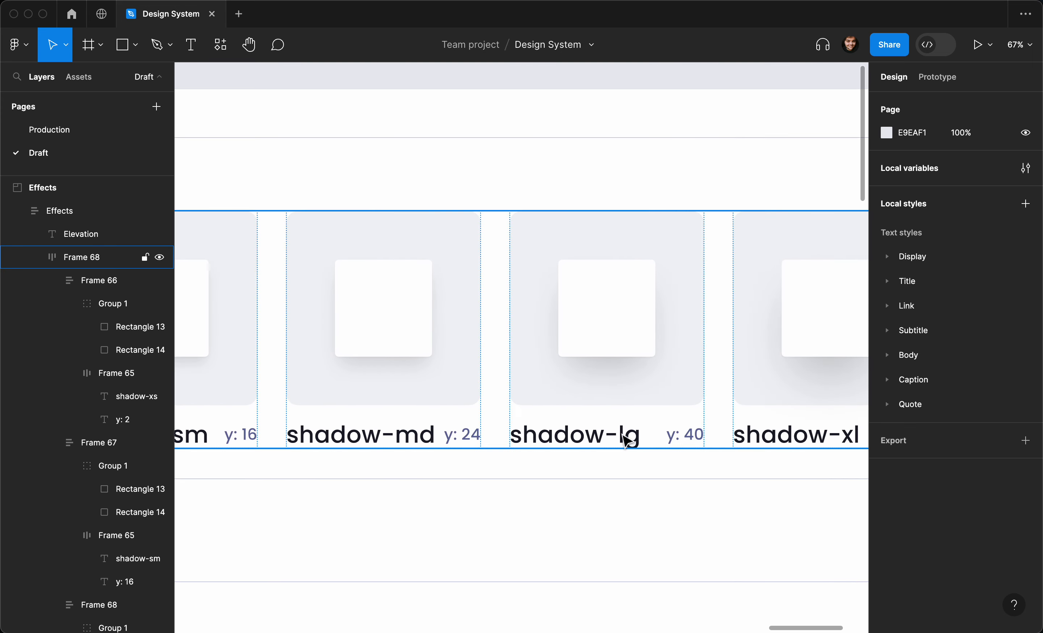
scroll(694, 447, right, 3)
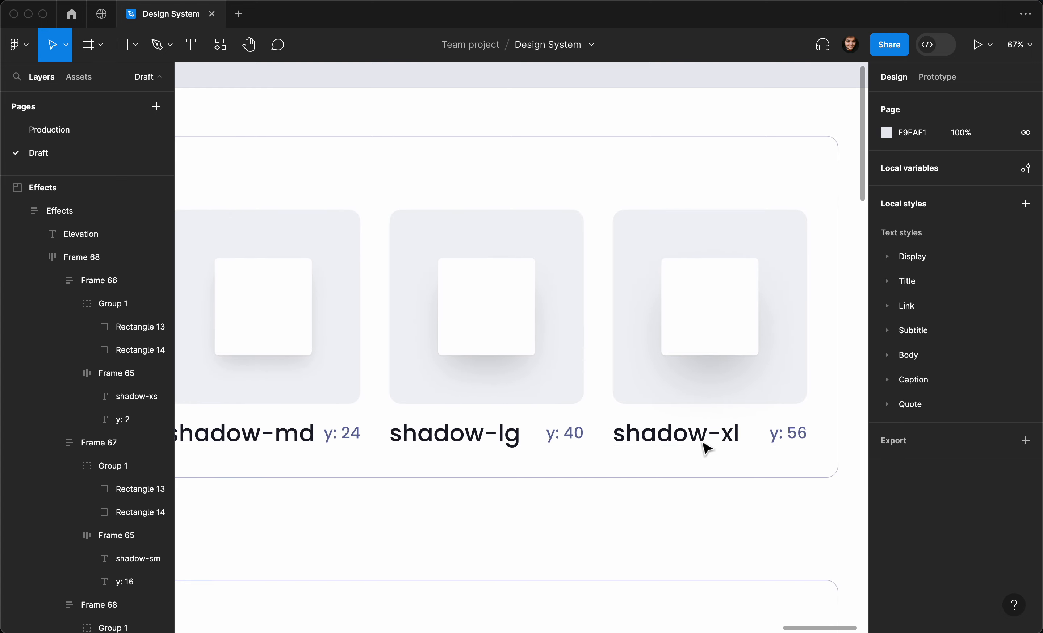
scroll(756, 438, left, 1)
scroll(757, 437, down, 2)
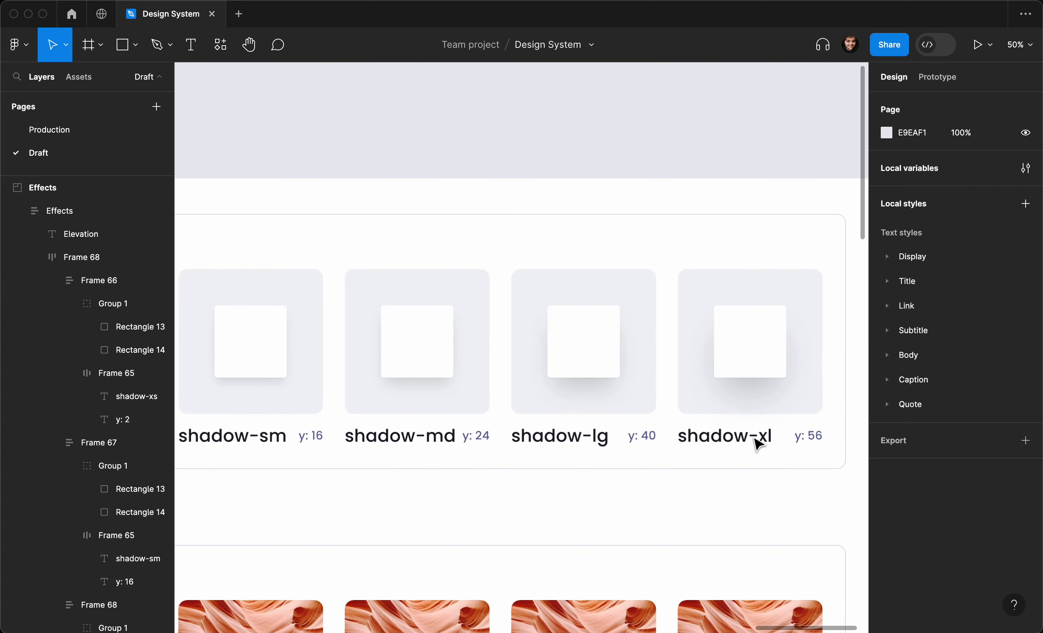
scroll(610, 431, left, 3)
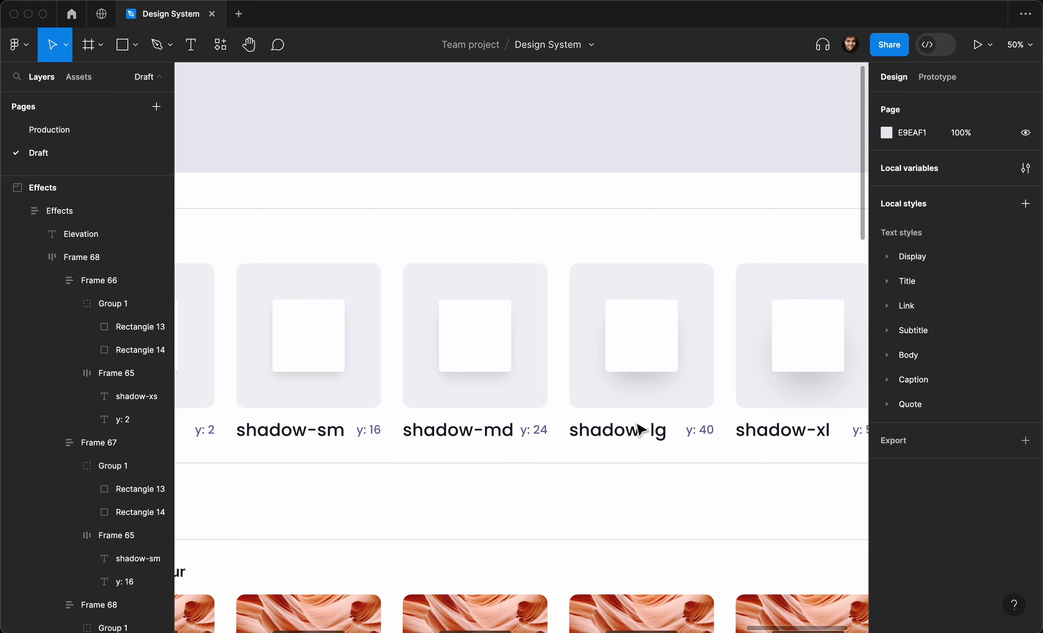
scroll(639, 430, left, 4)
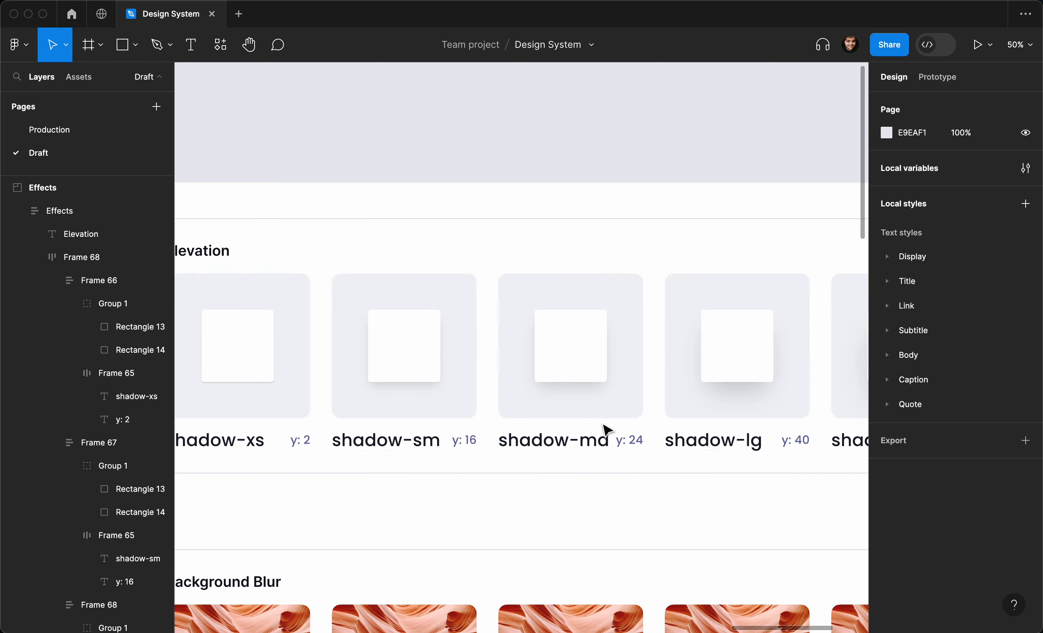
scroll(602, 423, left, 7)
scroll(601, 422, up, 2)
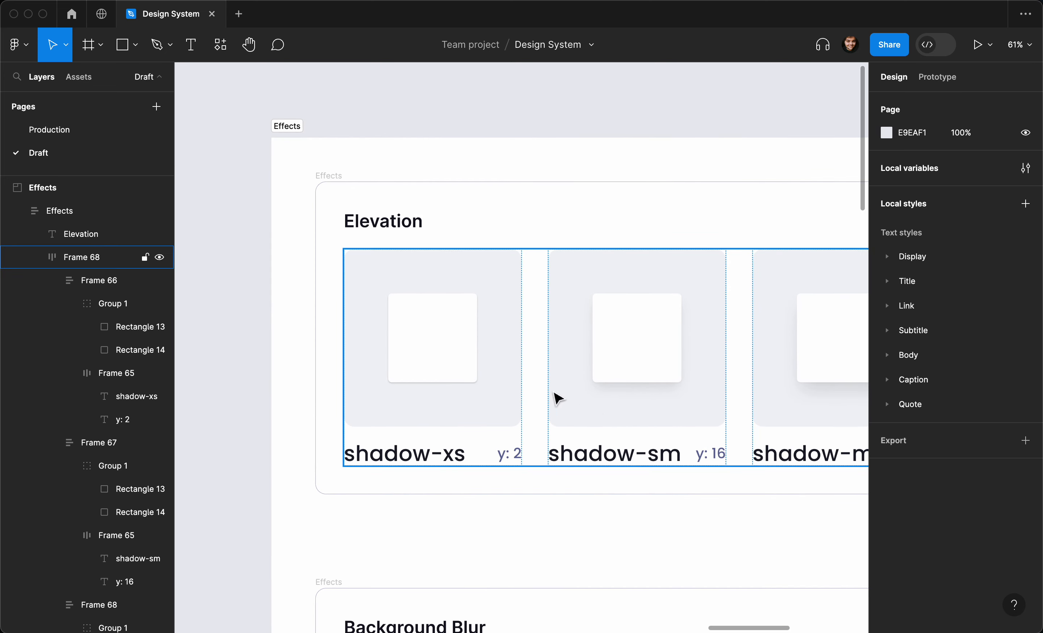
scroll(511, 376, up, 3)
scroll(511, 376, up, 2)
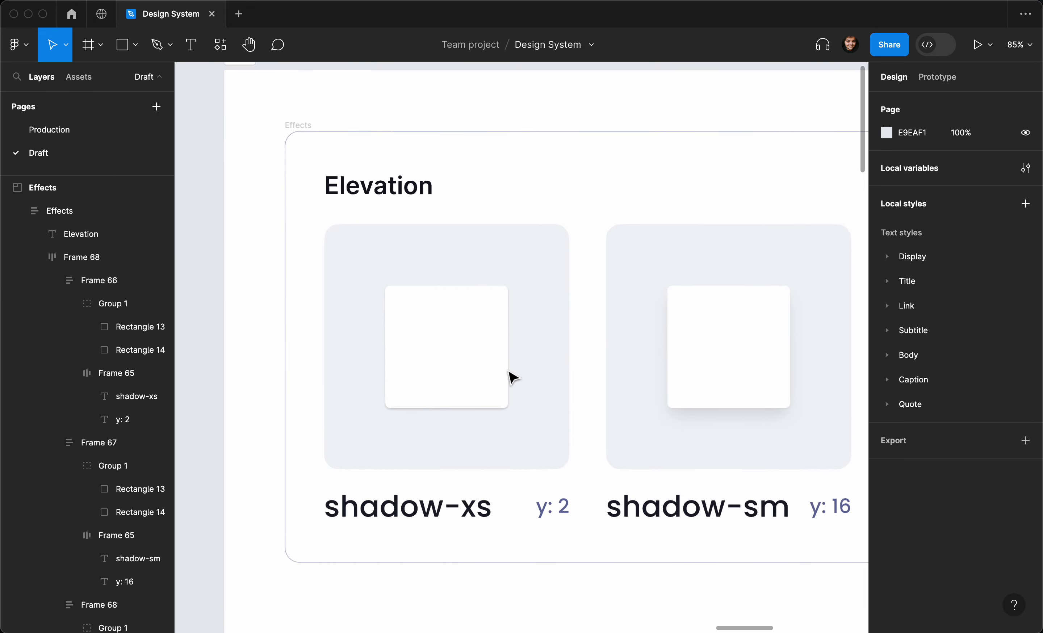
Step: Inspect the drop shadow settings of the white square in the shadow-xs sample
click(484, 367)
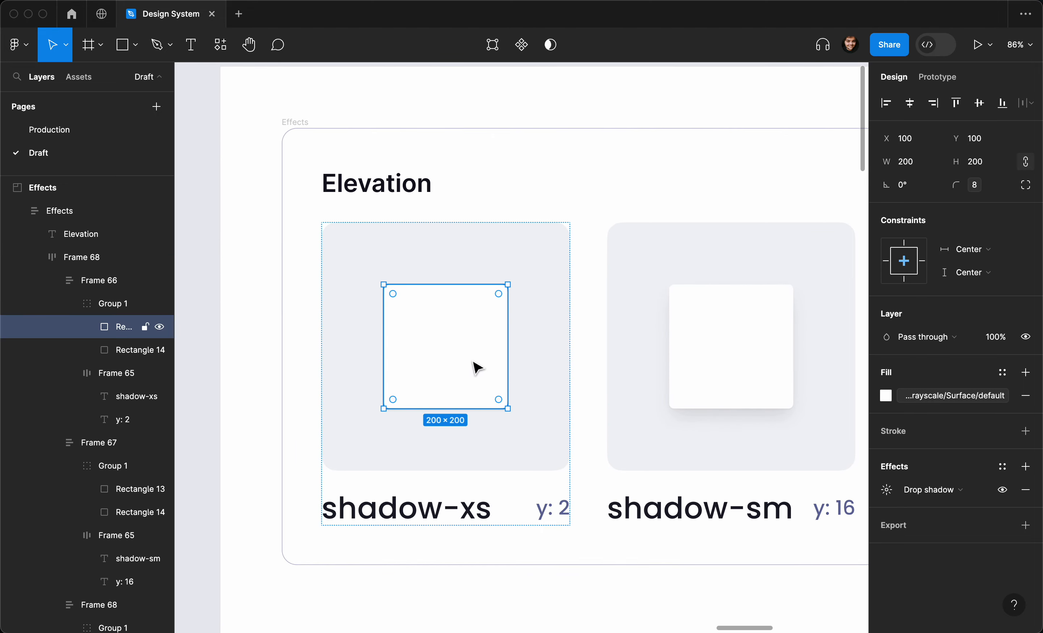
scroll(419, 338, up, 3)
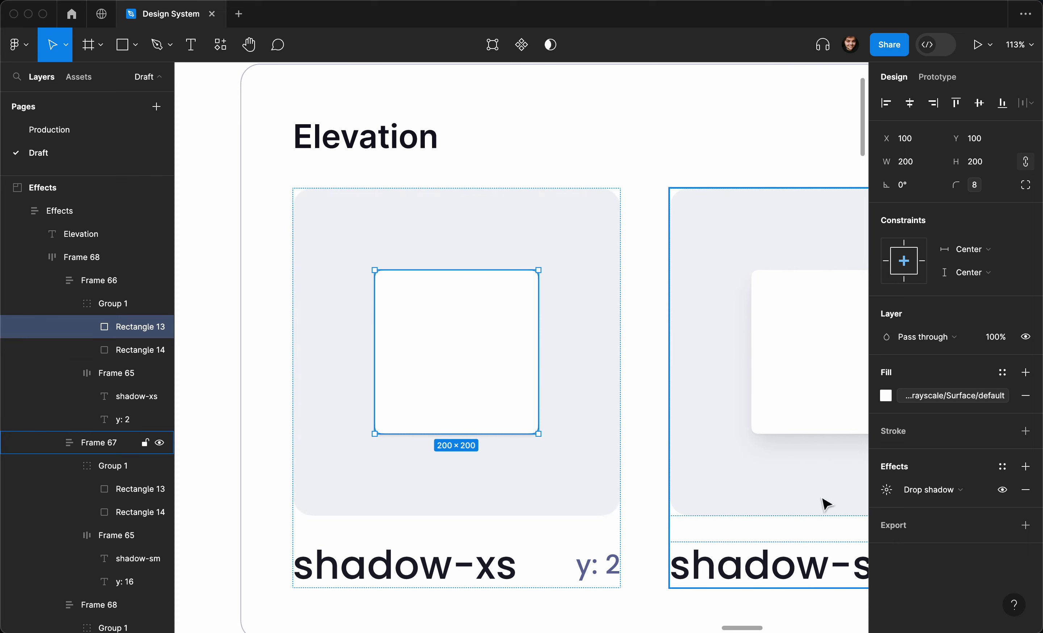
click(887, 490)
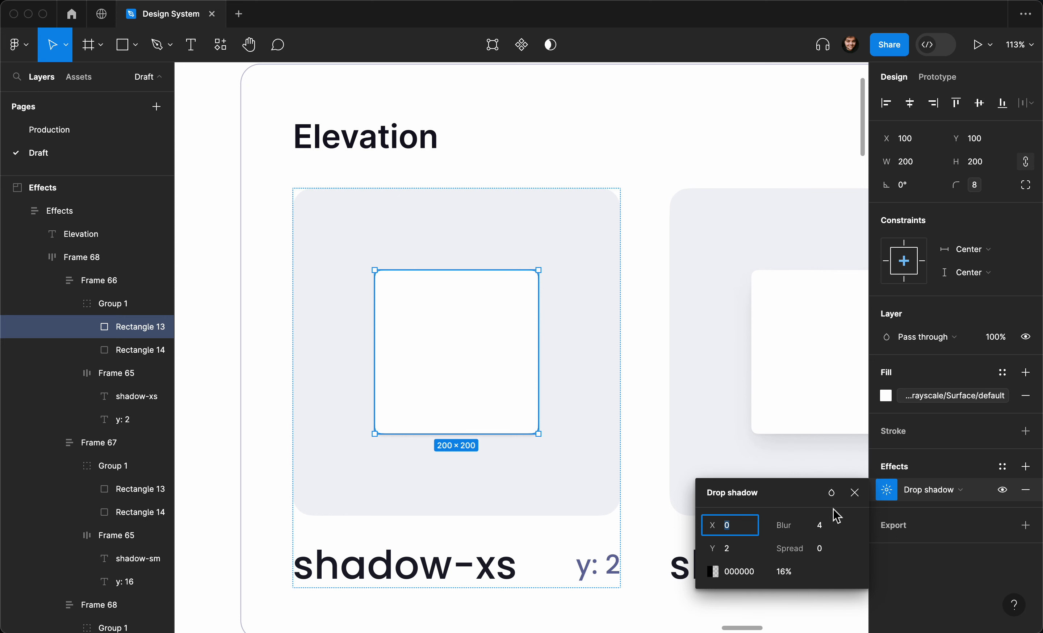
Step: Start a new effect style from the shadow-xs square's drop shadow and name it "Shadow-XS"
click(1005, 469)
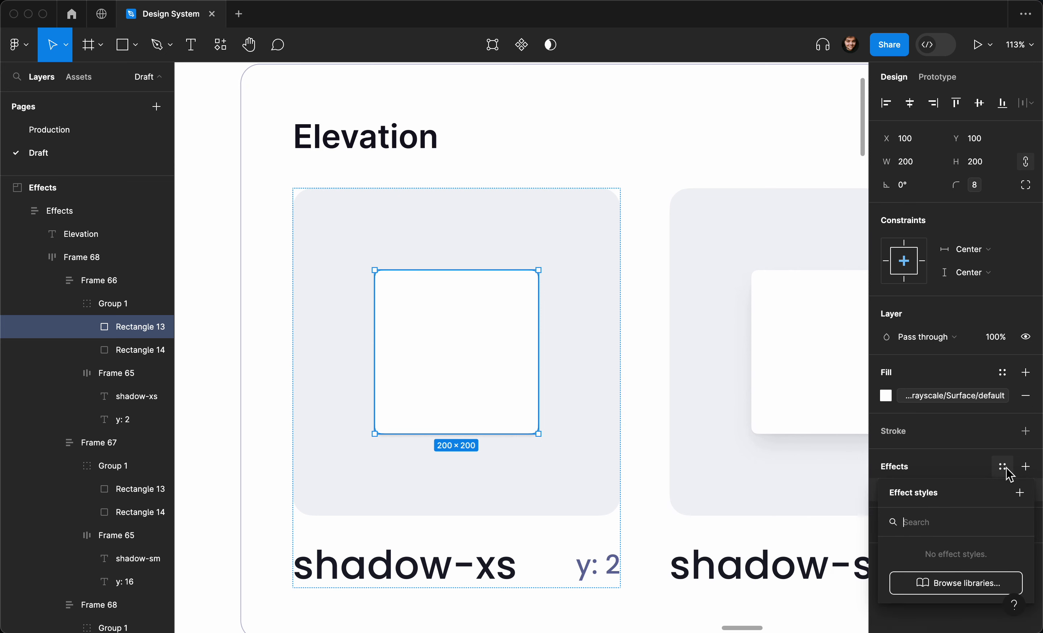
click(1018, 493)
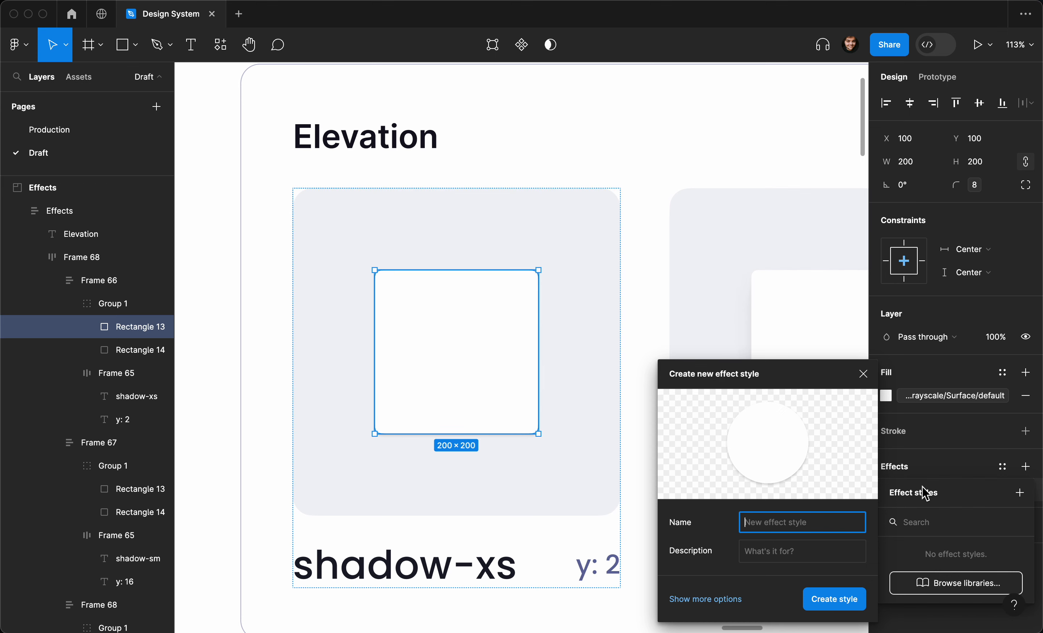
text(s)
key(BackSpace)
text(Shadow)
key(super+a)
key(Right)
Step: Add the description "Y: 2px" to the new effect style and create it
click(790, 555)
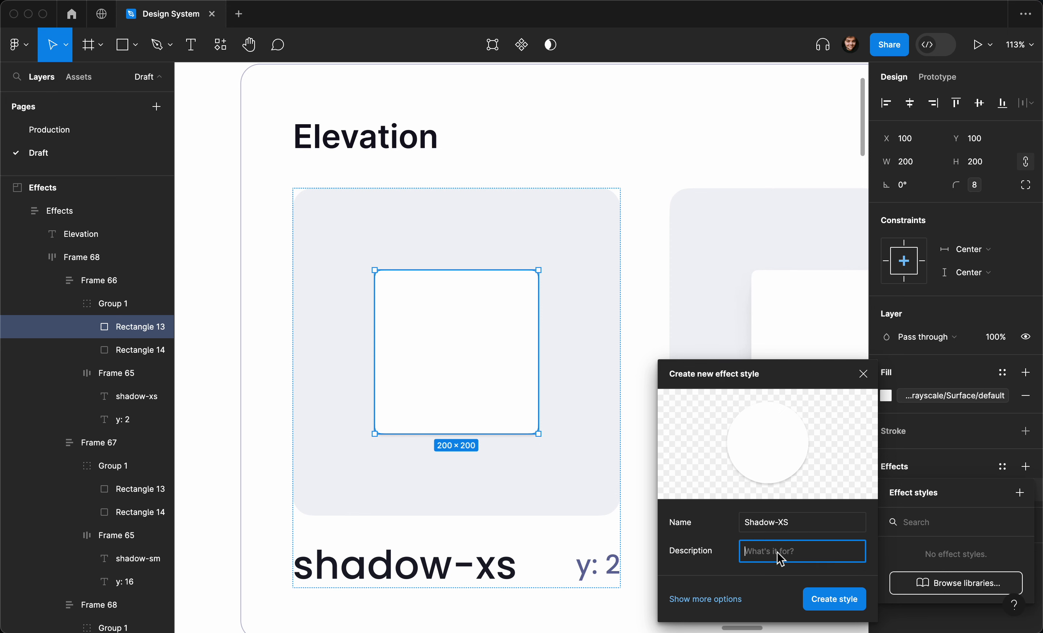
text(Y: 2px)
click(821, 527)
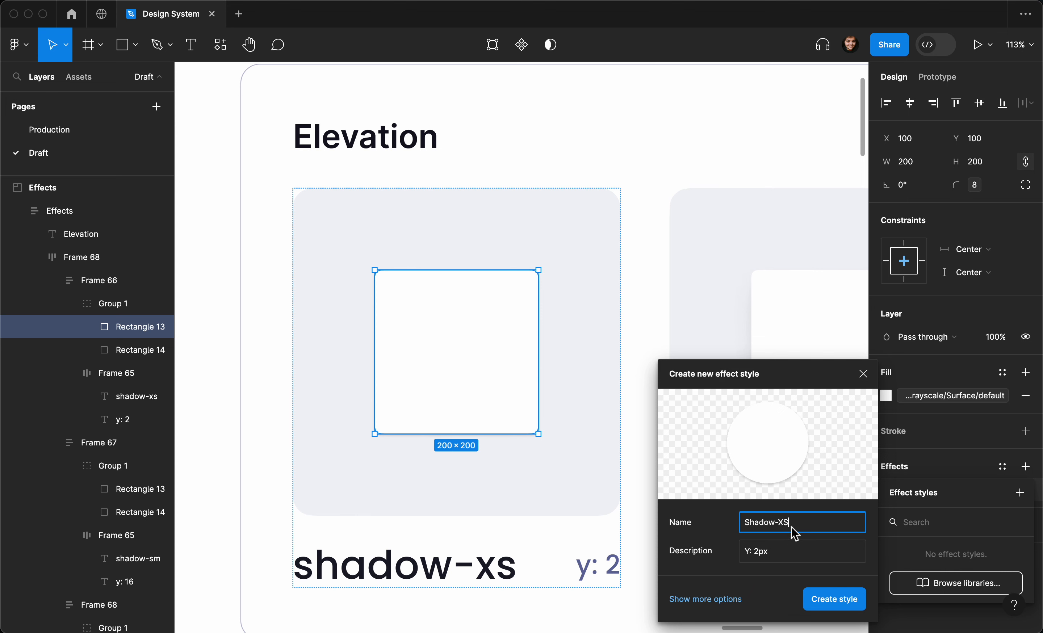
click(819, 600)
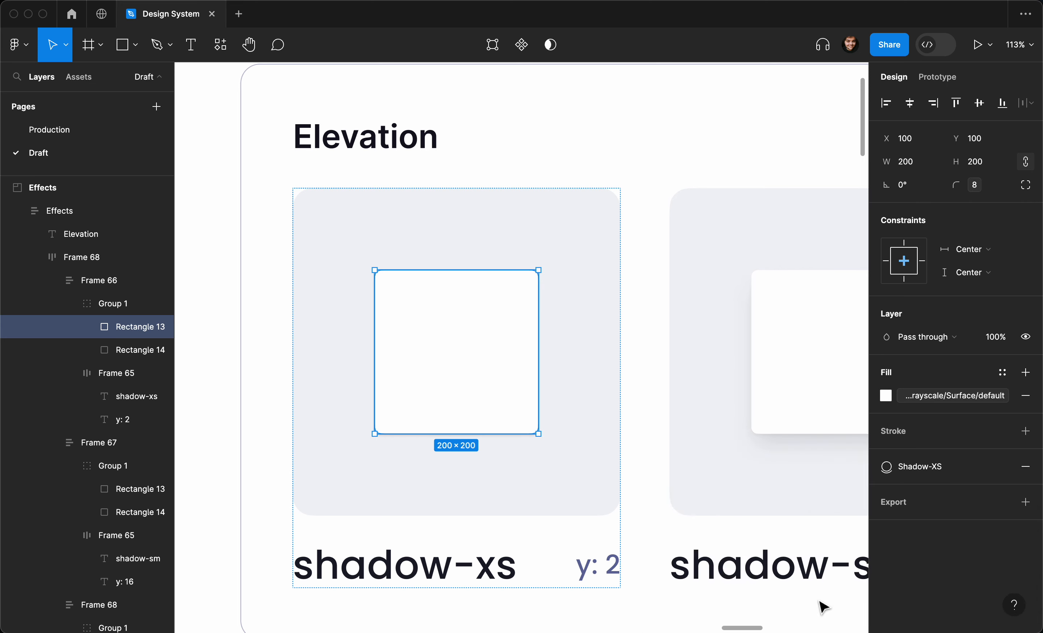
Step: Rename the Shadow-XS effect style to "Shadow / xs - y: 2" in the local styles
scroll(347, 473, down, 5)
click(282, 449)
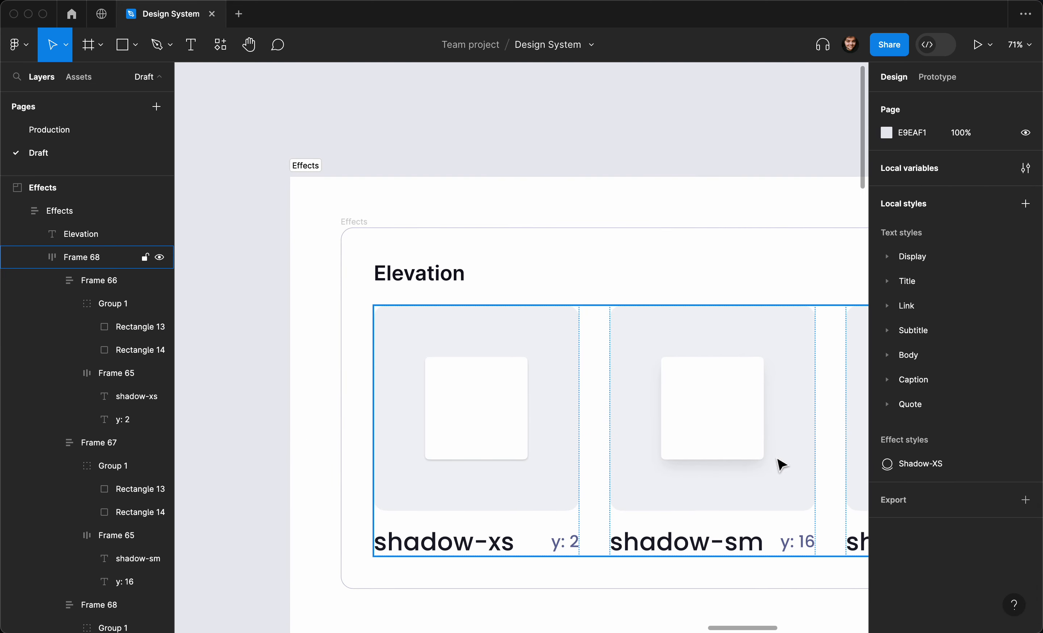
click(919, 473)
click(1024, 463)
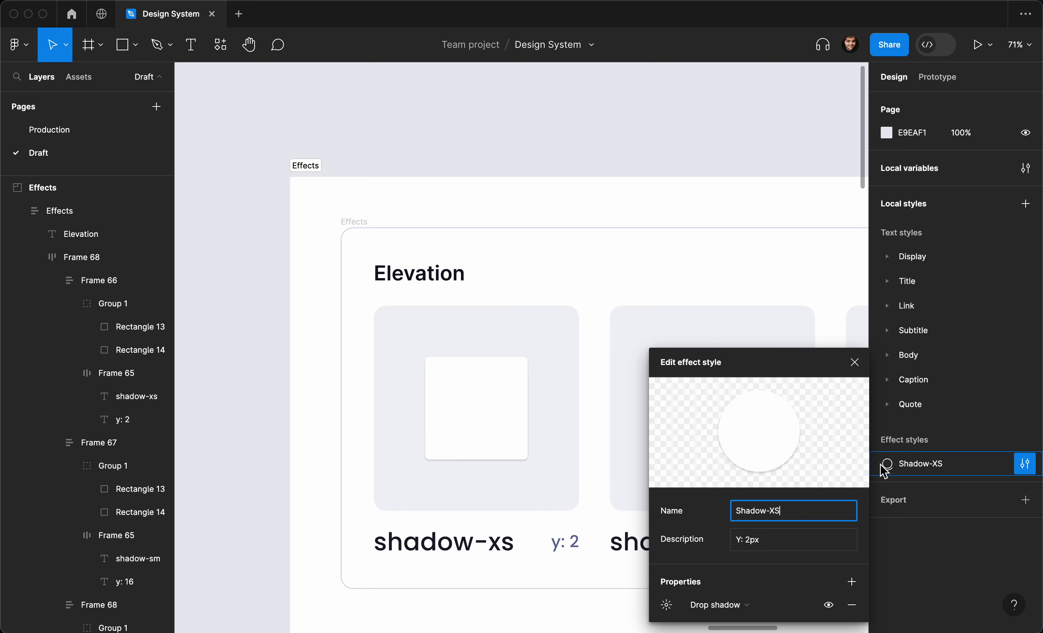
click(774, 544)
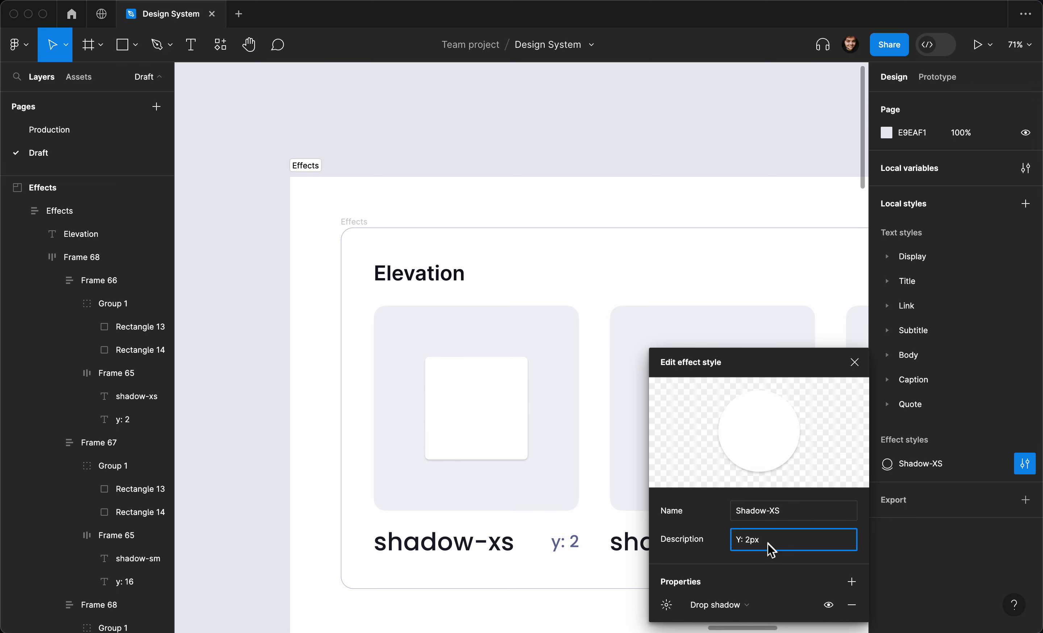
click(802, 513)
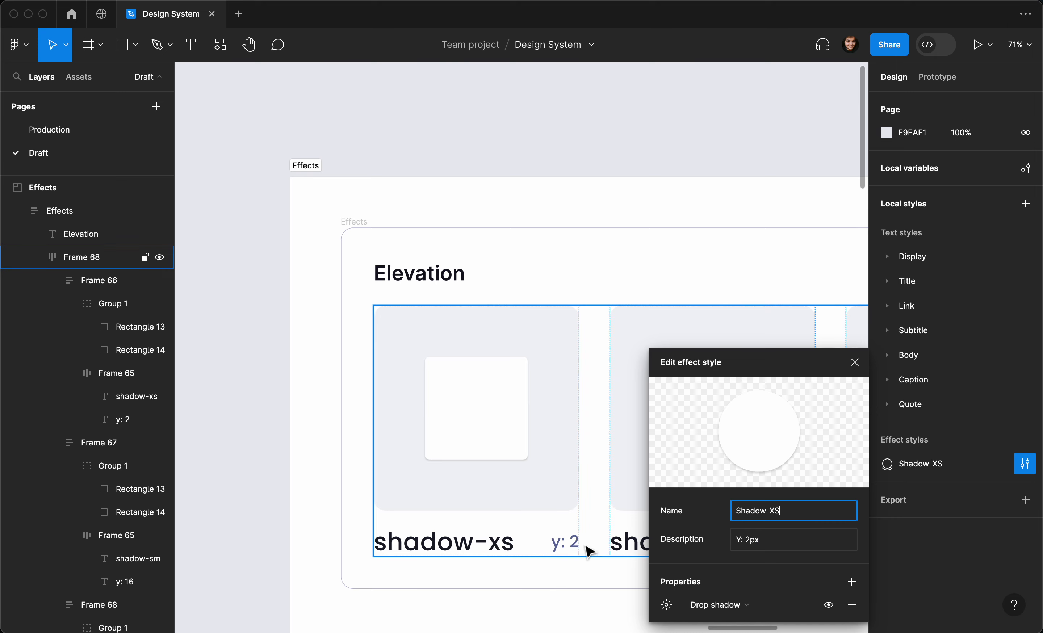
scroll(588, 550, up, 3)
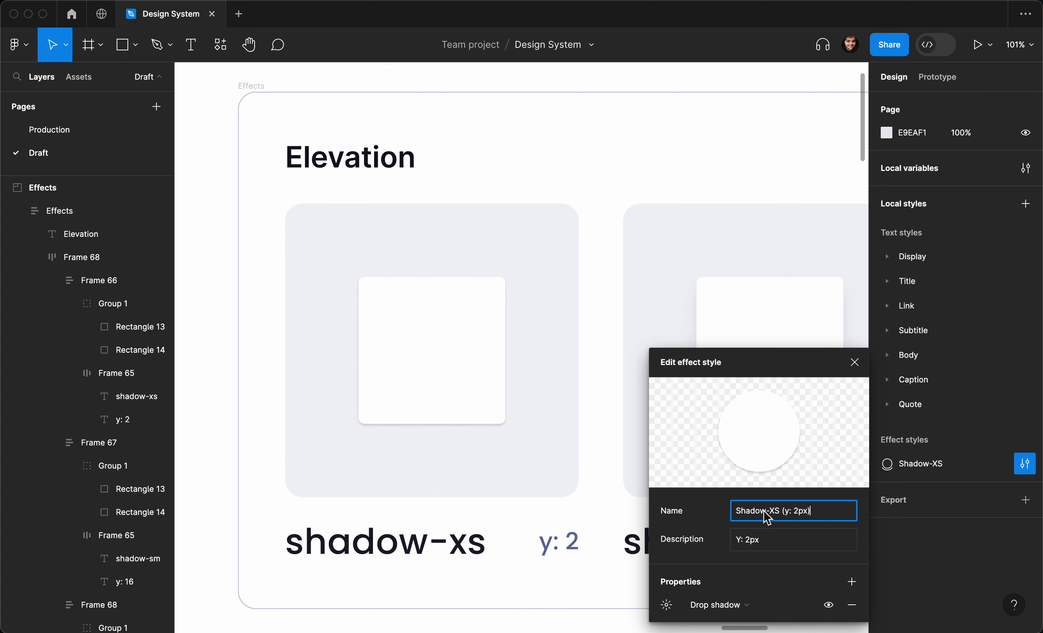
triple_click(810, 508)
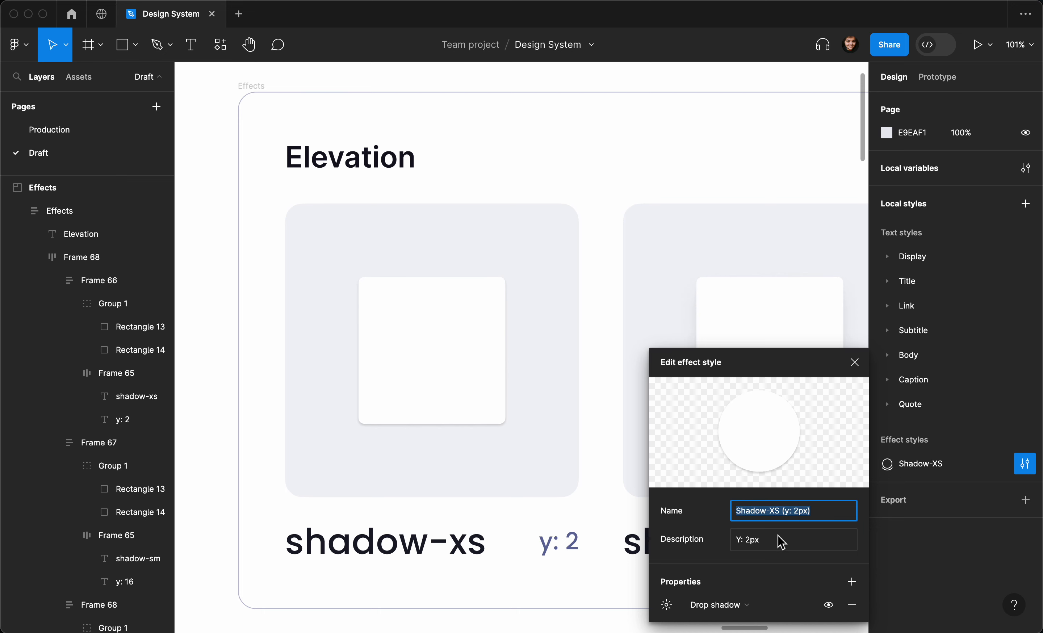
text(S)
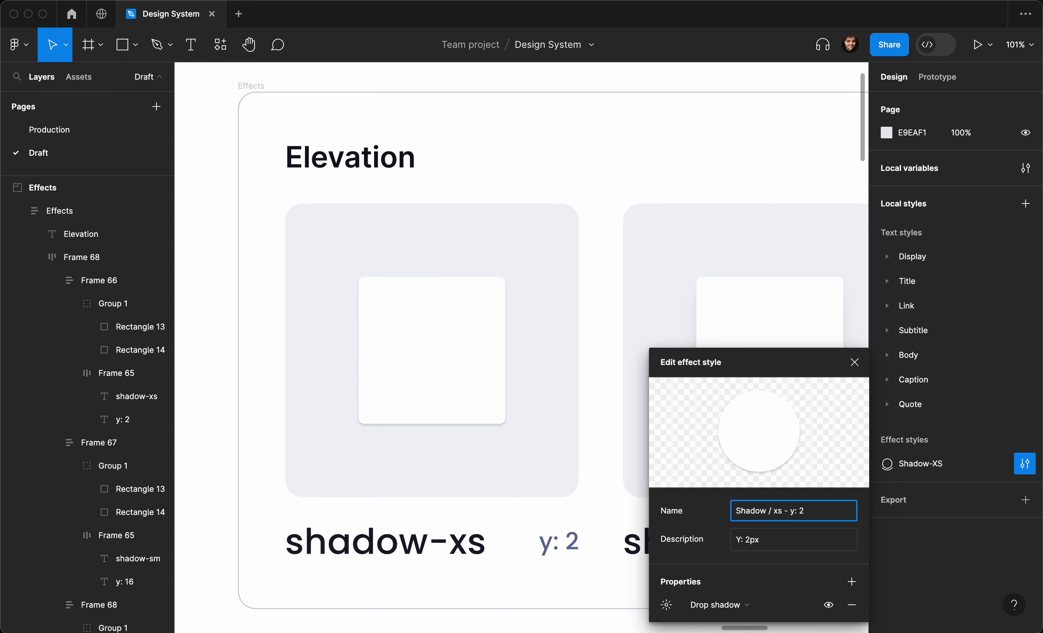
key(Return)
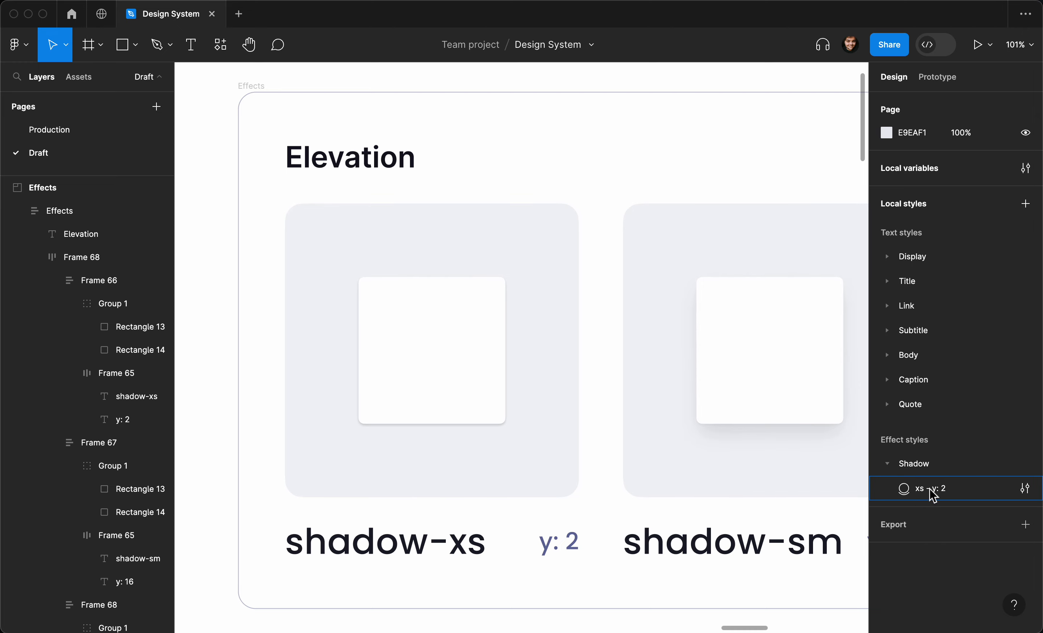
Step: Inspect the shadow-sm square's second drop shadow settings and briefly hide the first drop shadow to compare their effect
scroll(810, 469, right, 3)
super+click(705, 400)
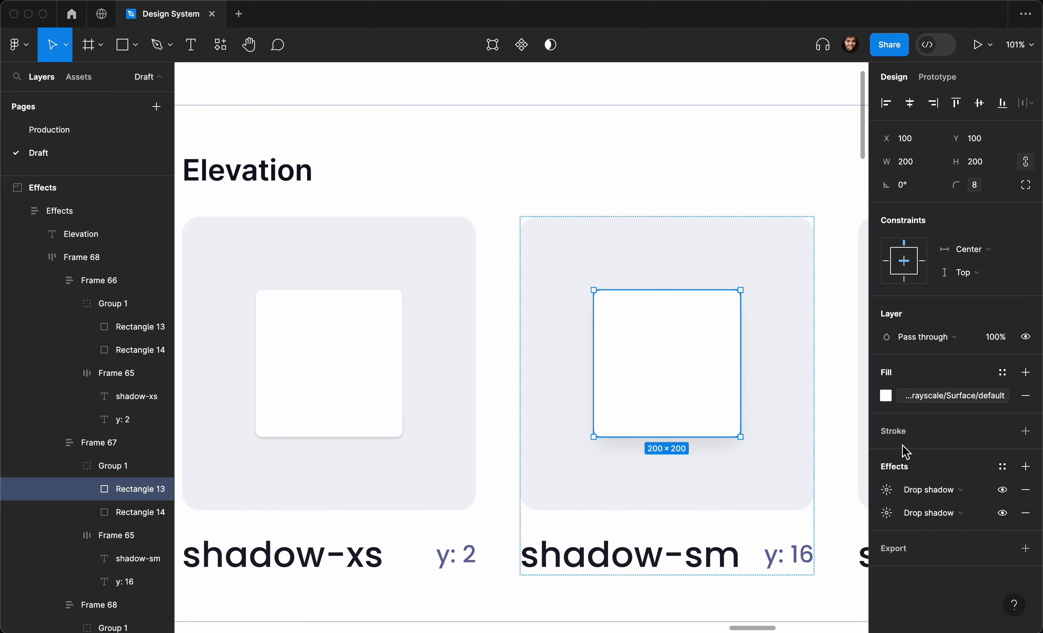
scroll(852, 447, right, 3)
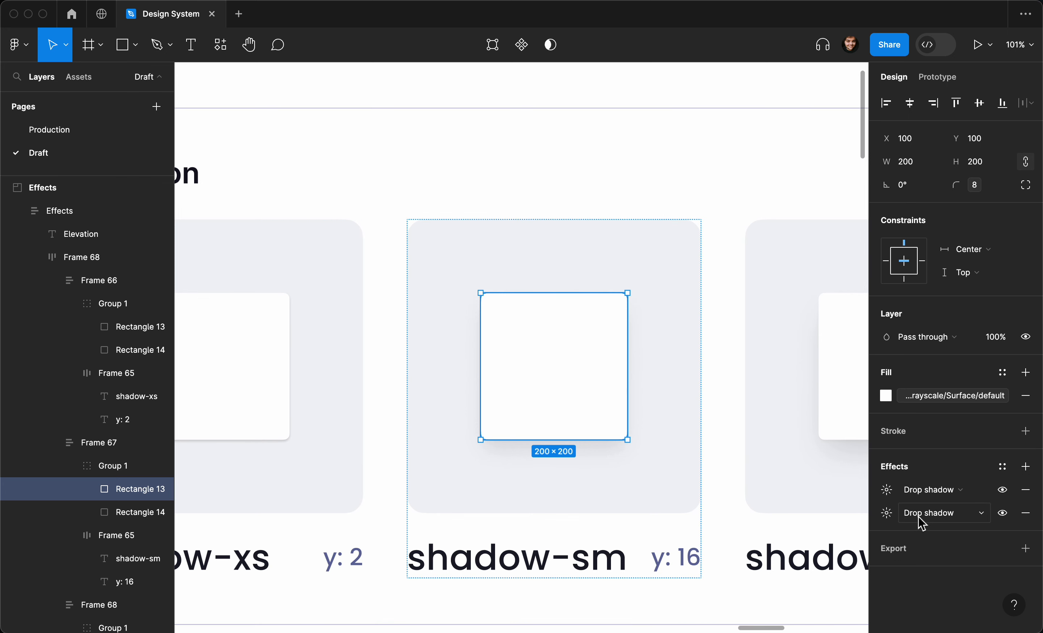
click(886, 513)
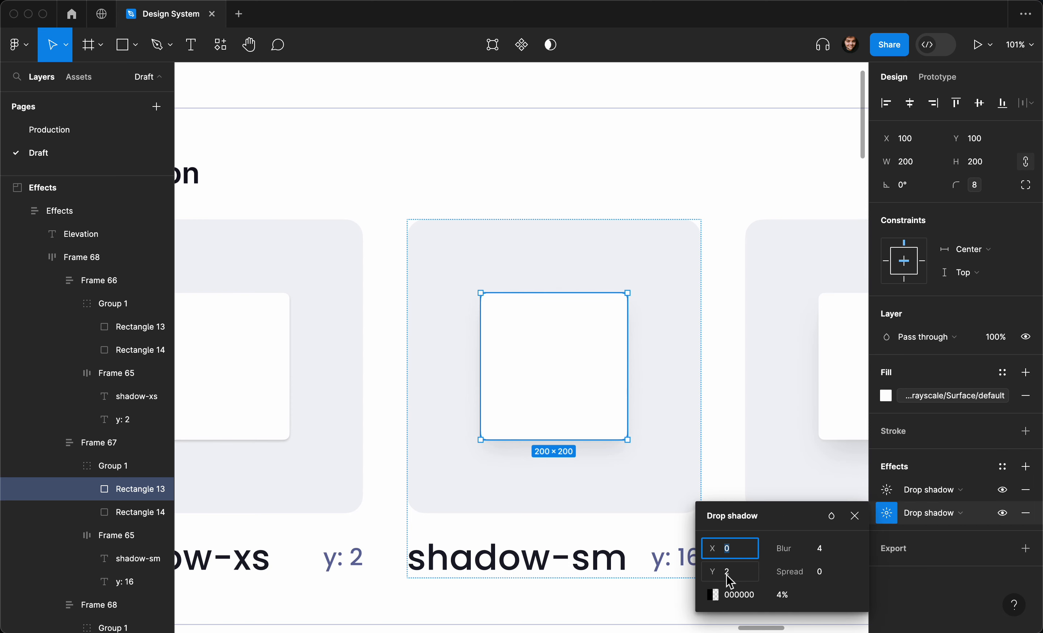
scroll(645, 494, up, 3)
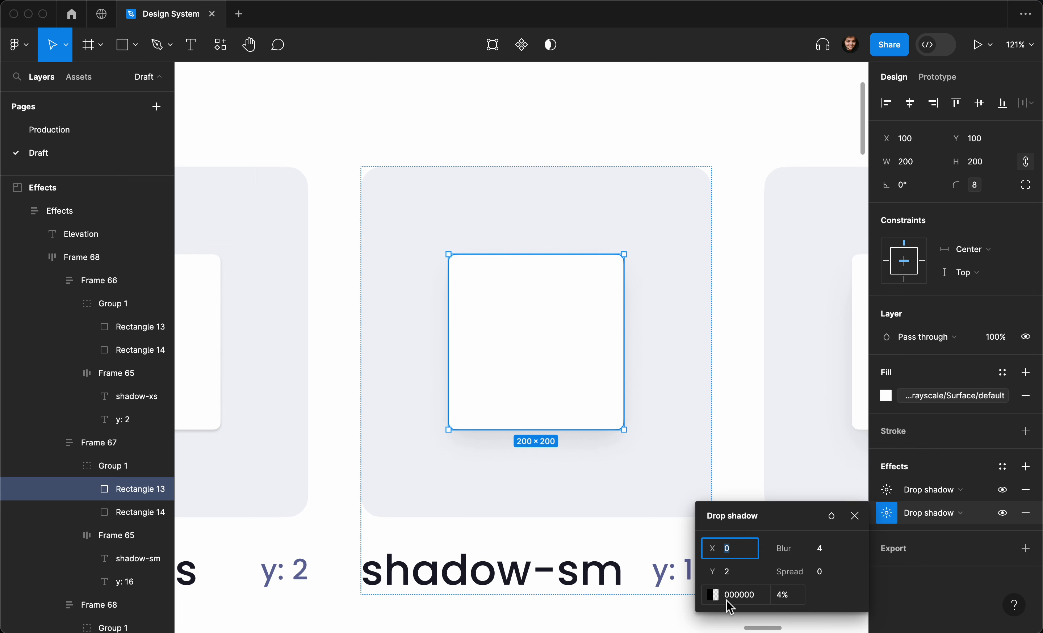
click(1003, 490)
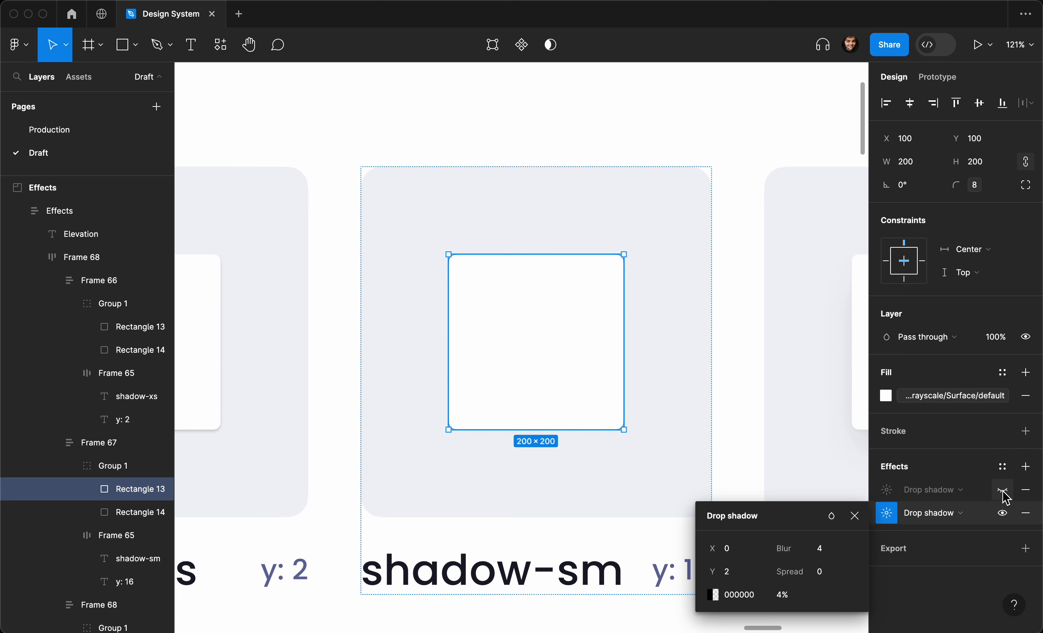
click(1002, 490)
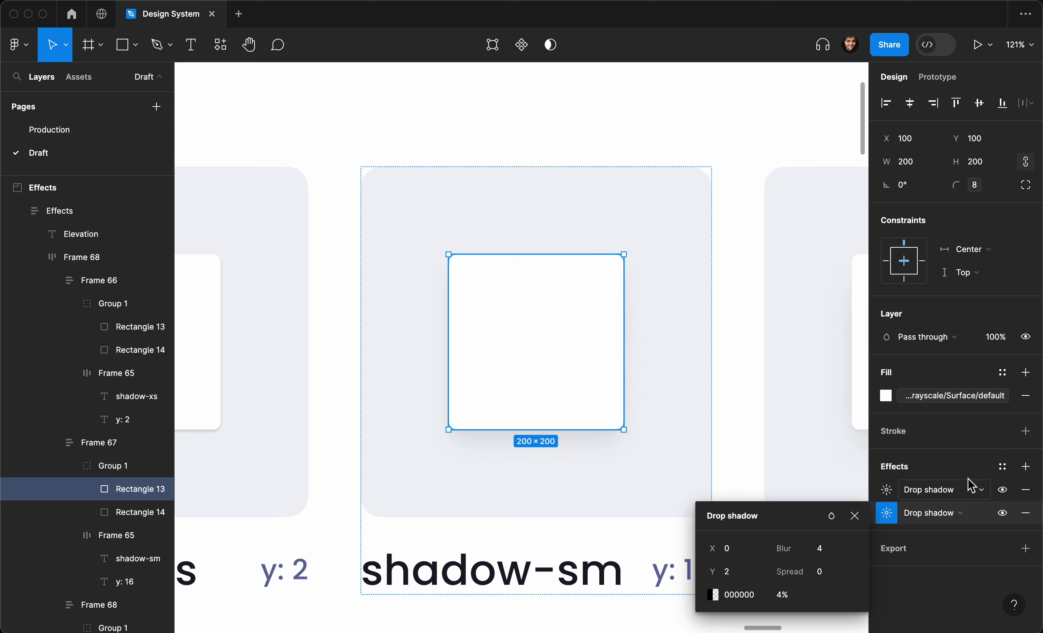
key(Escape)
Step: Create an effect style named "Shadow / sm - y: 16" from the shadow-sm square's two drop shadows
click(1001, 466)
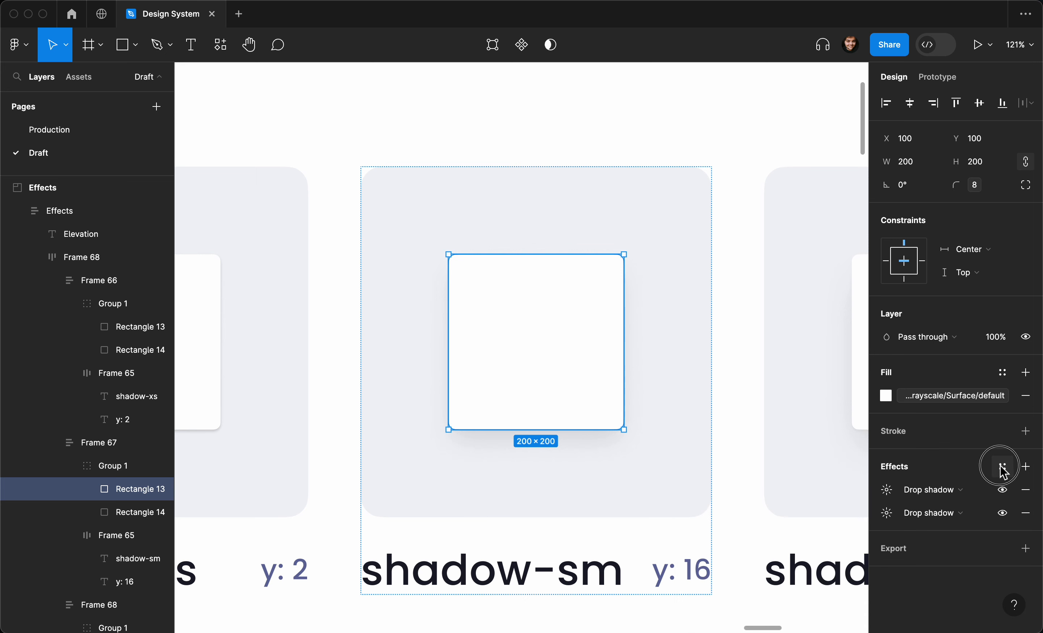
click(1019, 492)
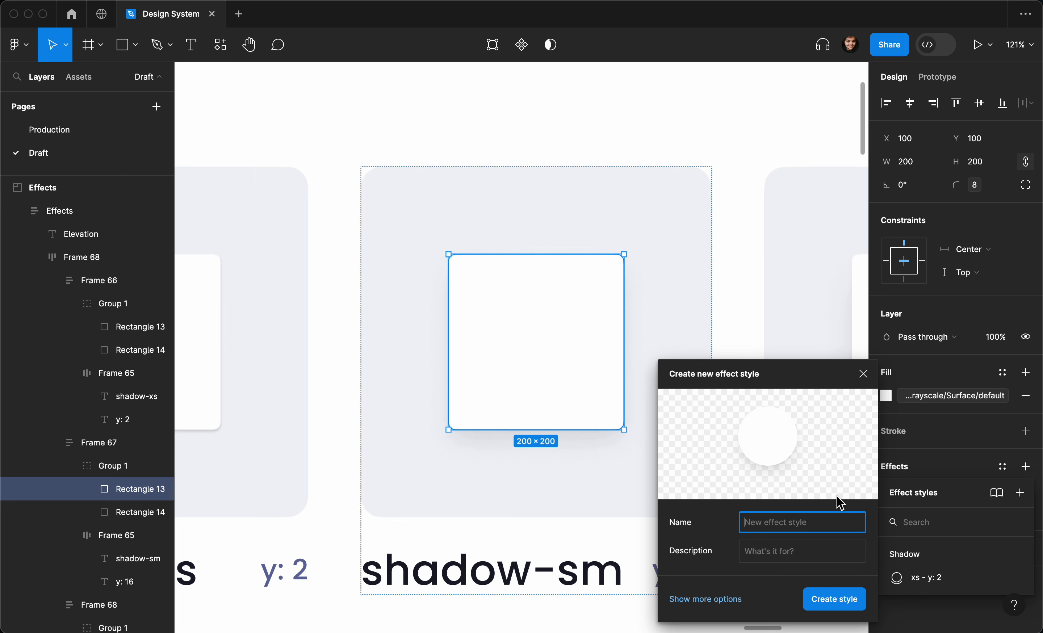
text(Shadow)
text(/ sm - y:)
scroll(628, 477, right, 3)
scroll(628, 476, down, 1)
text(16)
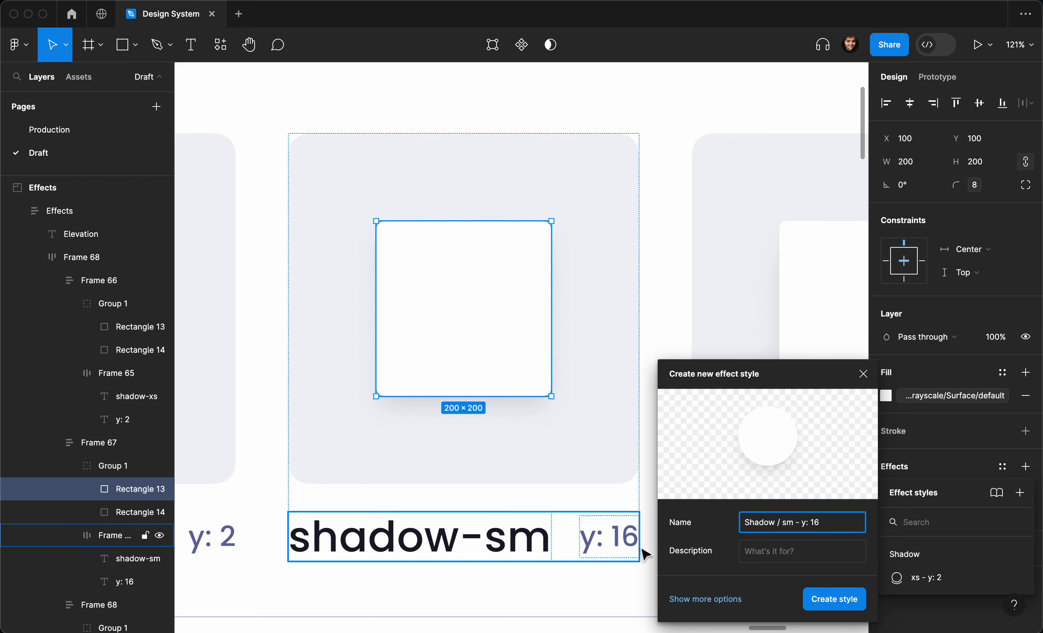
click(819, 601)
Step: Deselect everything and check the Shadow group among the page's local effect styles
scroll(725, 499, right, 1)
scroll(639, 516, right, 2)
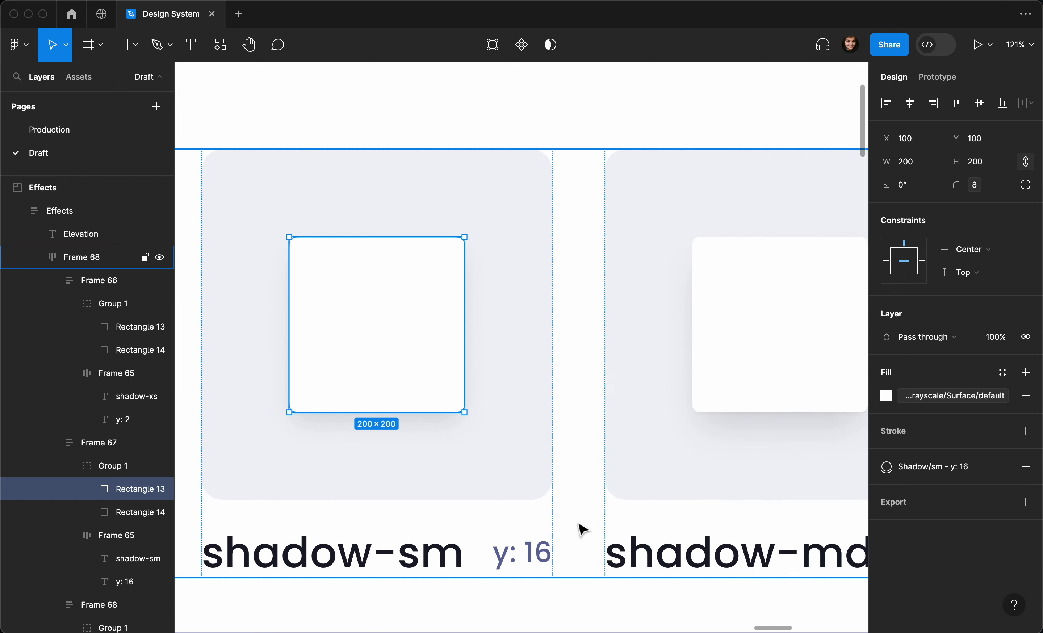
click(577, 531)
key(shift+0)
scroll(935, 486, down, 1)
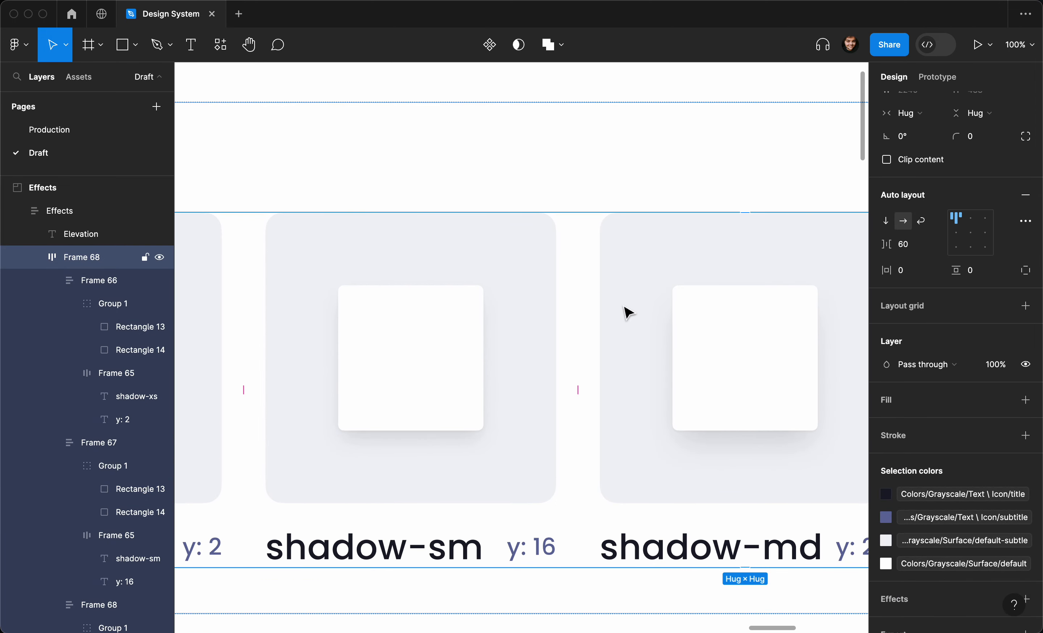
key(minus)
click(663, 146)
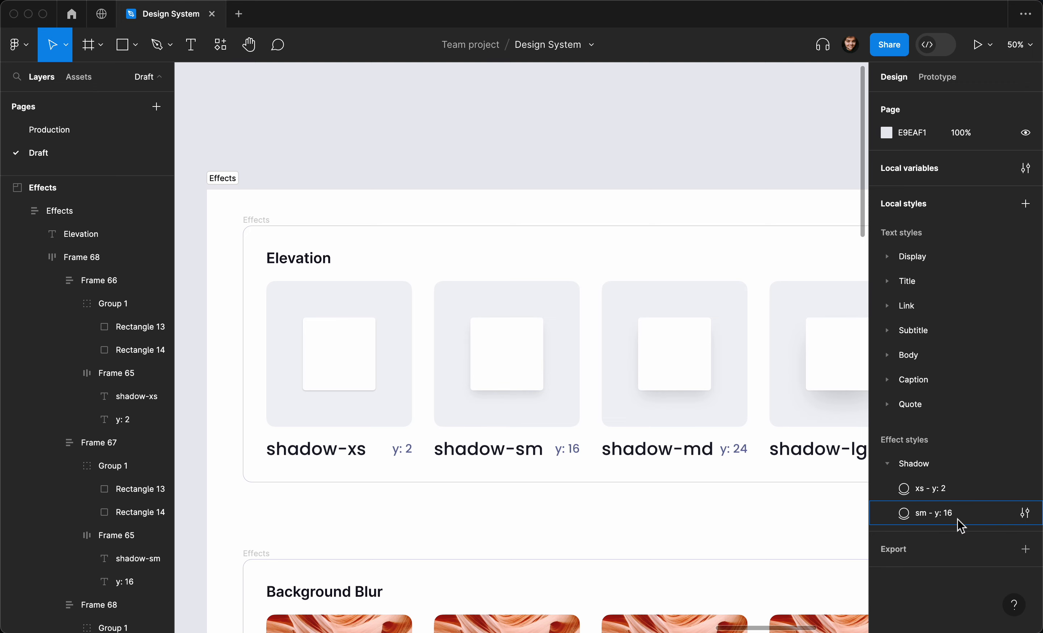
Step: Select the white square in the shadow-md sample and inspect the settings of both its drop shadows
scroll(725, 465, right, 3)
click(646, 384)
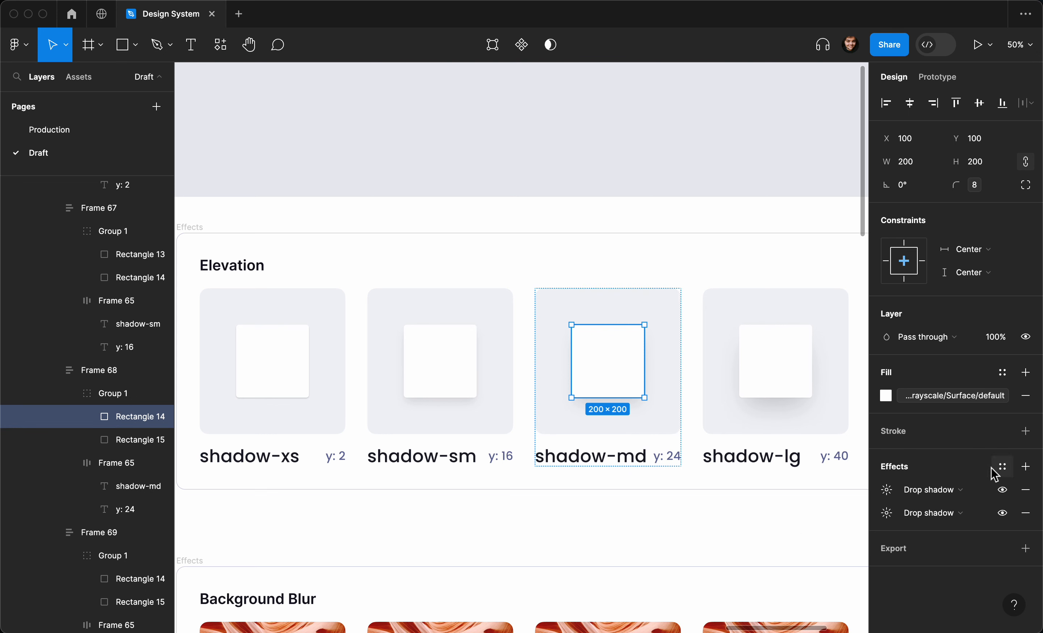
click(888, 490)
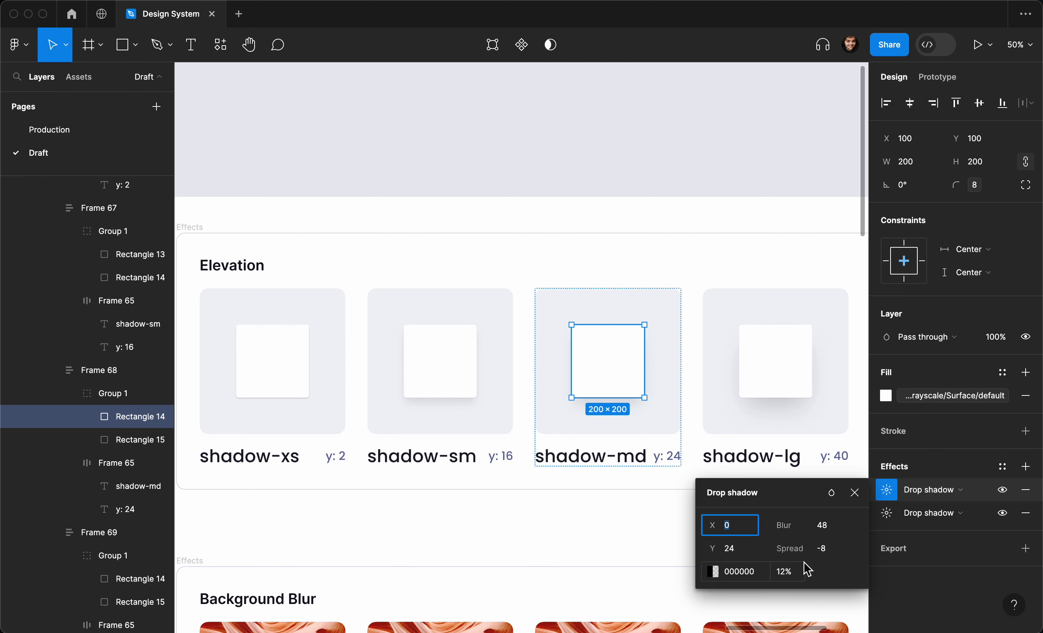
click(887, 513)
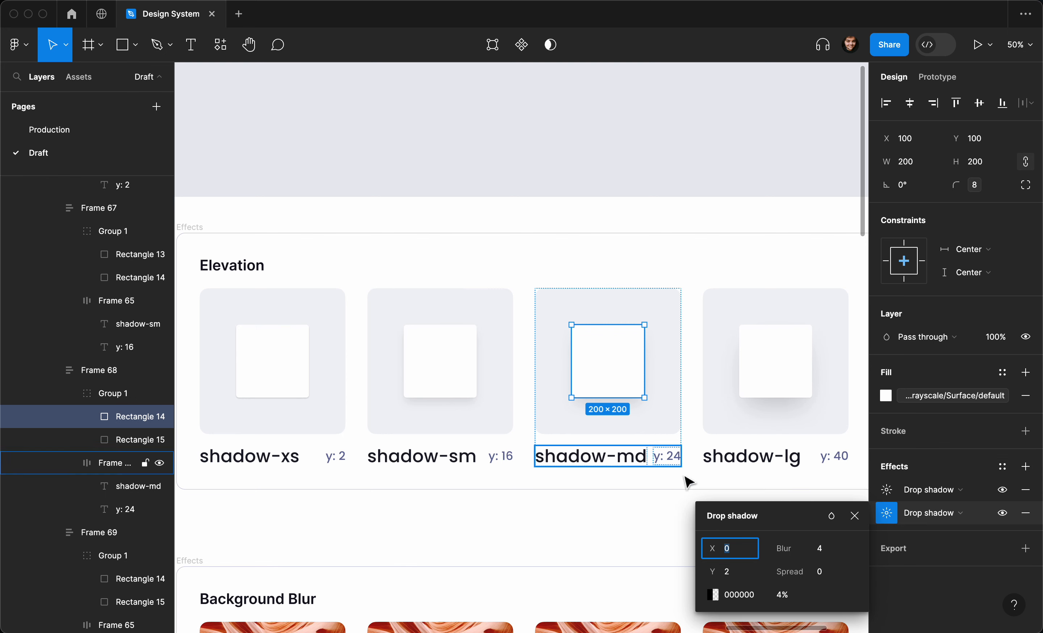
key(Escape)
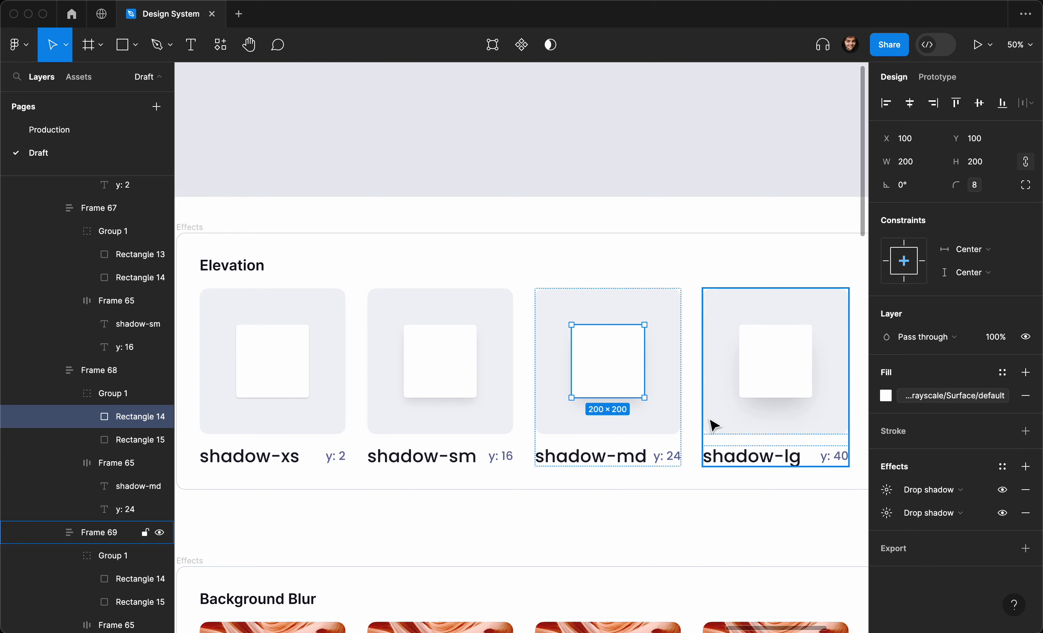
Step: Create an effect style named "Shadow / md - y: 24" from the shadow-md square's two drop shadows
scroll(592, 422, right, 3)
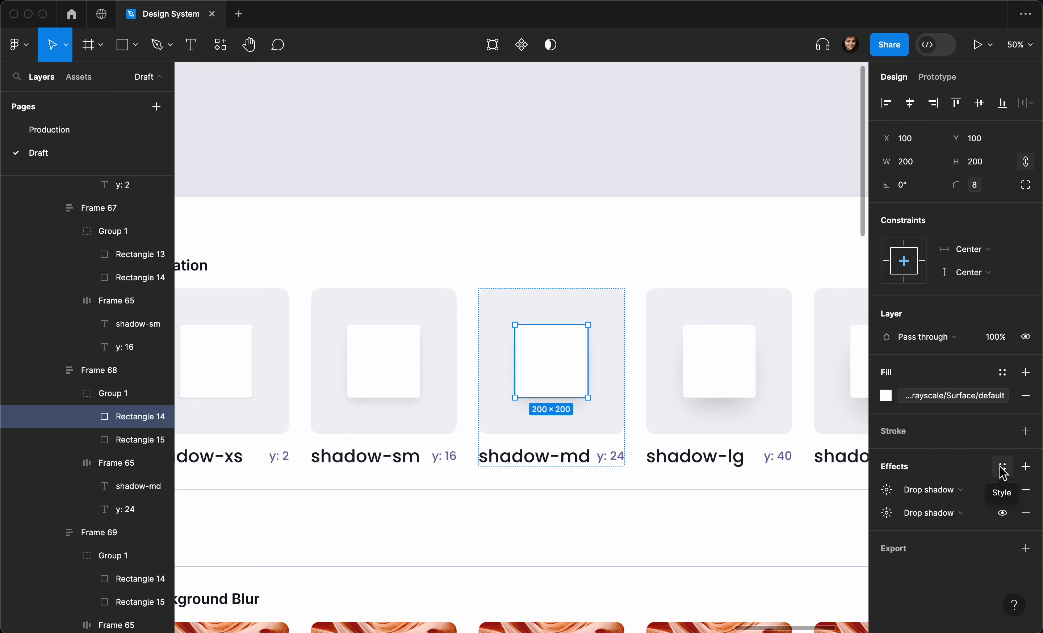
scroll(725, 346, right, 3)
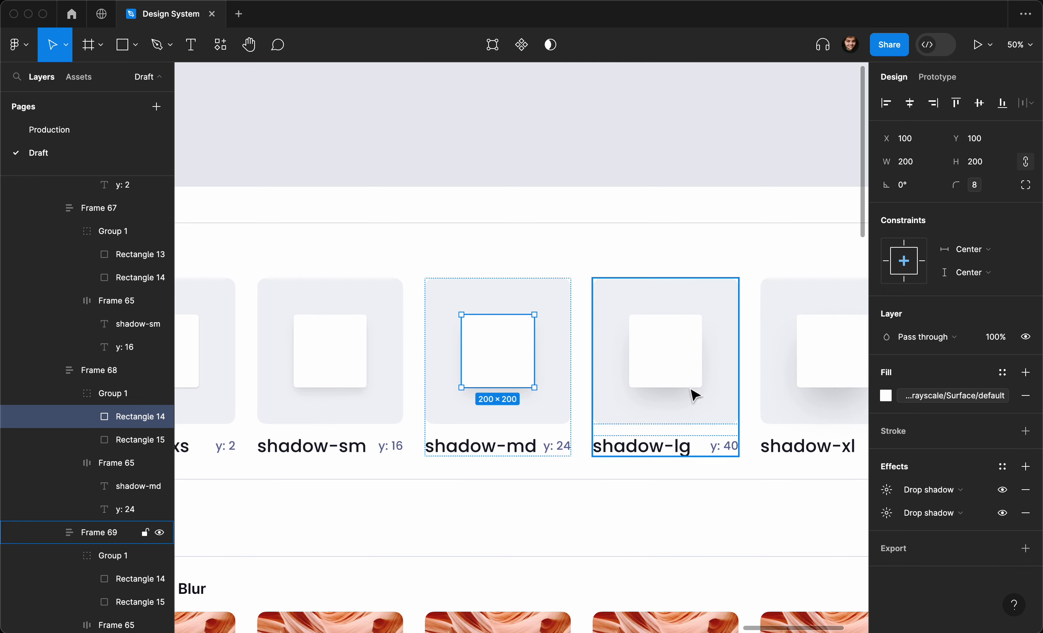
scroll(690, 393, right, 2)
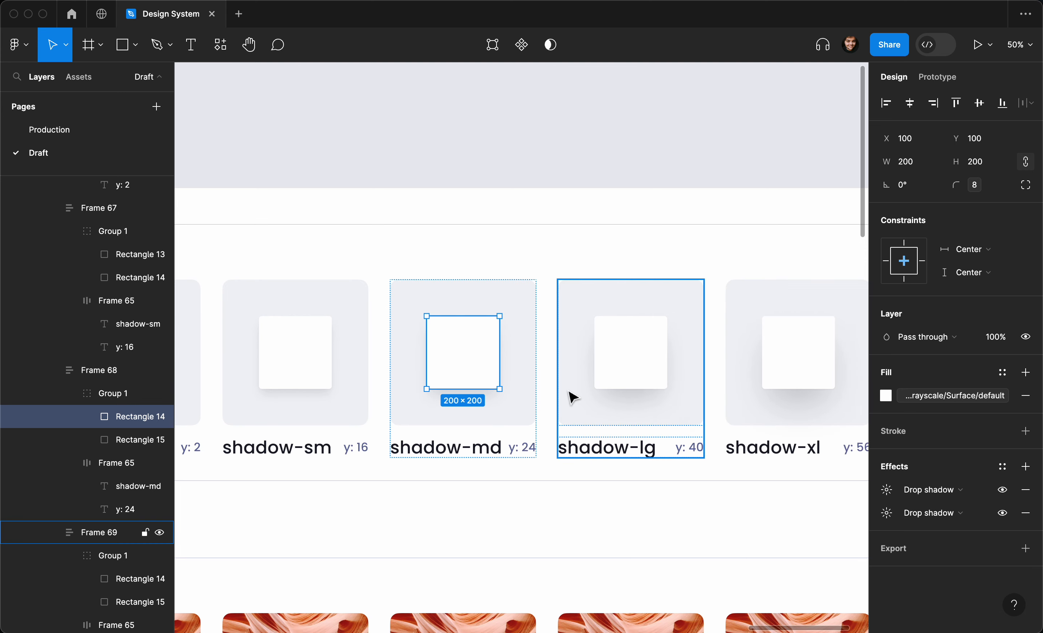
scroll(488, 388, left, 2)
scroll(487, 388, up, 2)
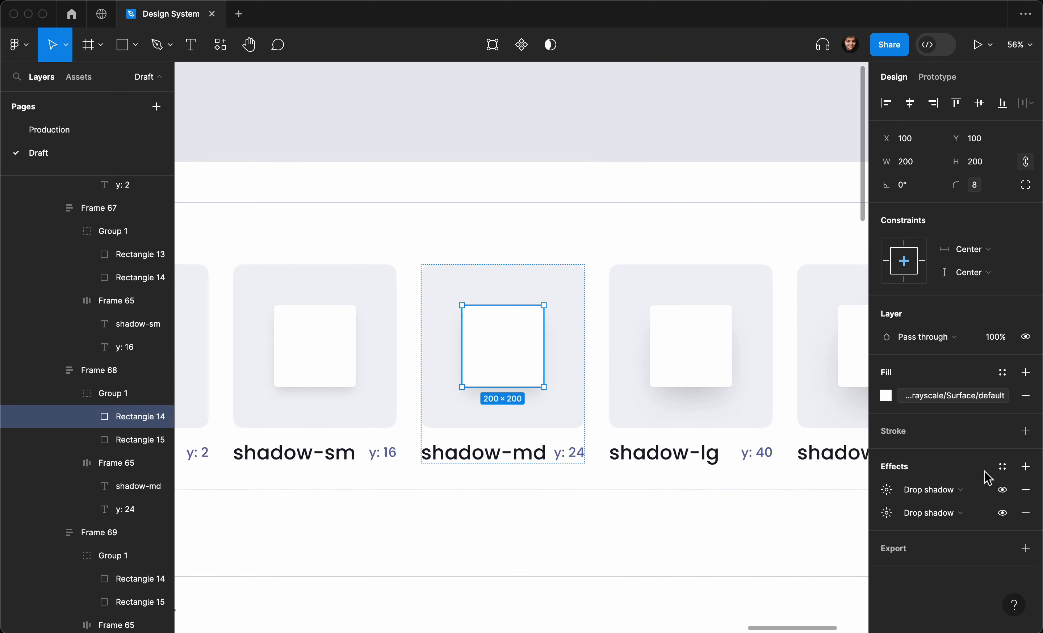
click(1002, 468)
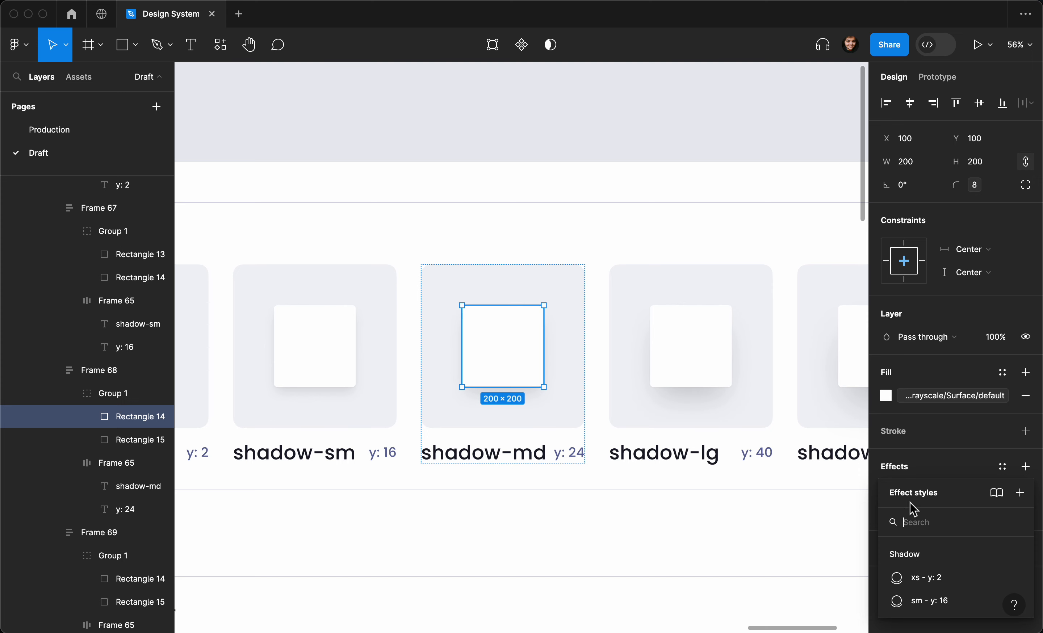
click(1020, 492)
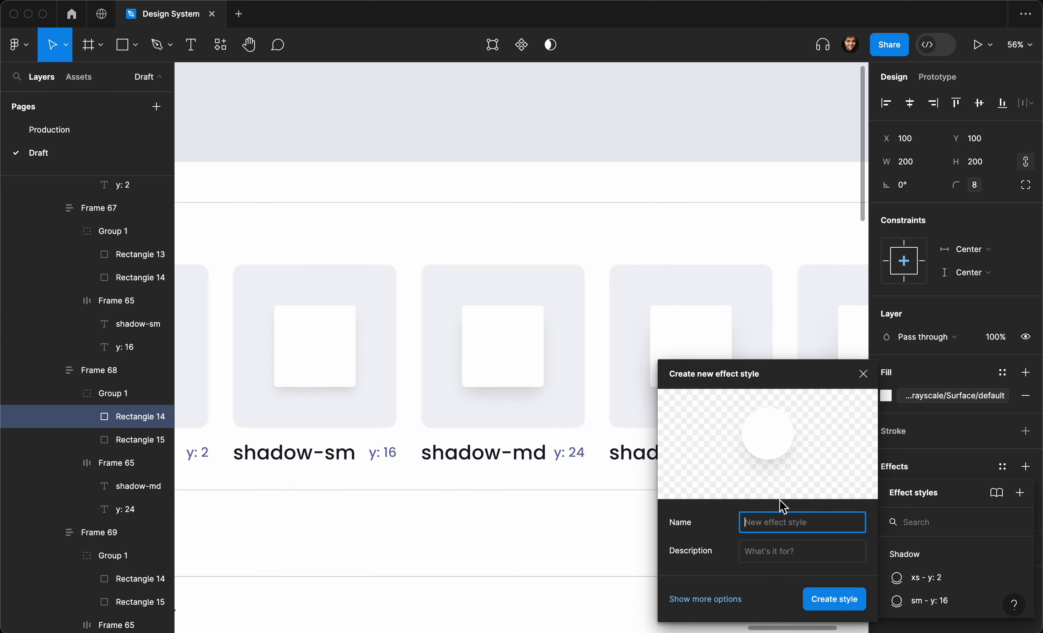
click(760, 553)
click(770, 525)
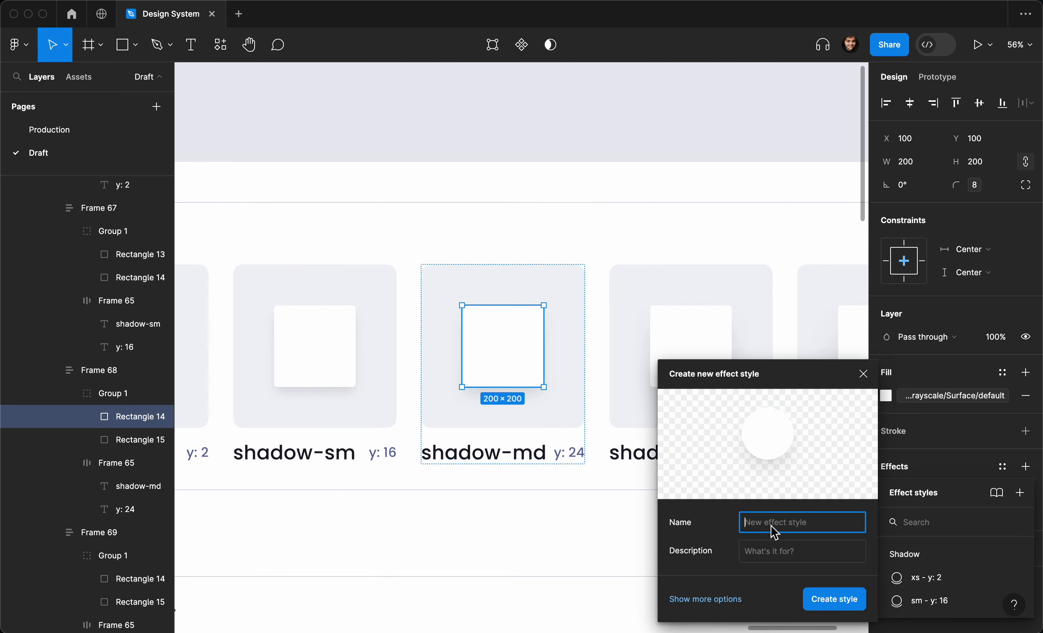
text(Shadow / md - y: 24)
click(826, 601)
Step: Select the white square in the shadow-lg sample and inspect the settings of its first drop shadow
click(692, 379)
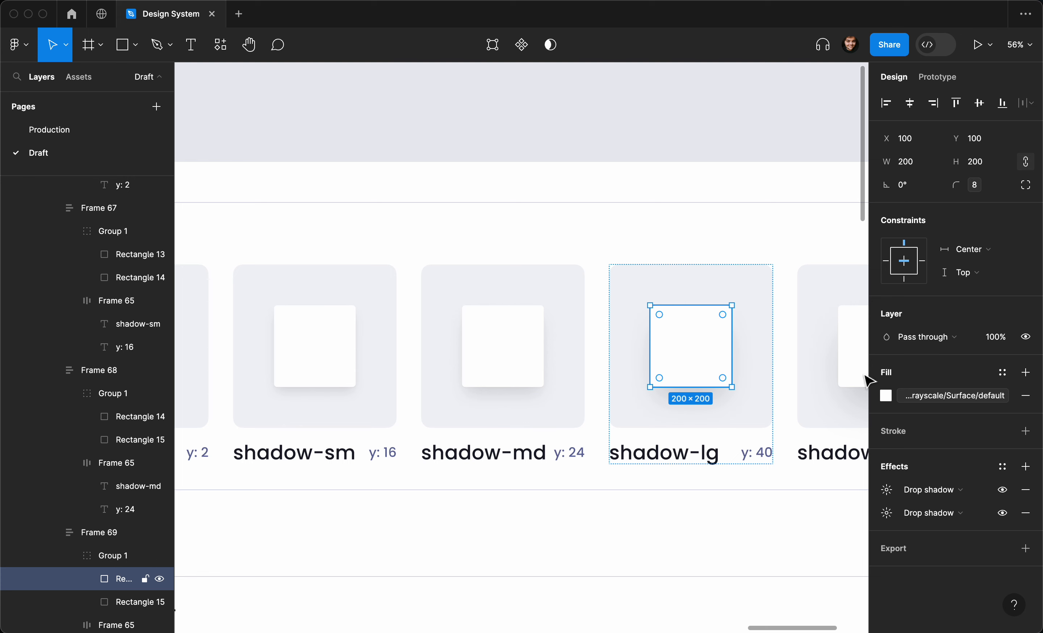
click(1001, 467)
click(997, 473)
click(887, 489)
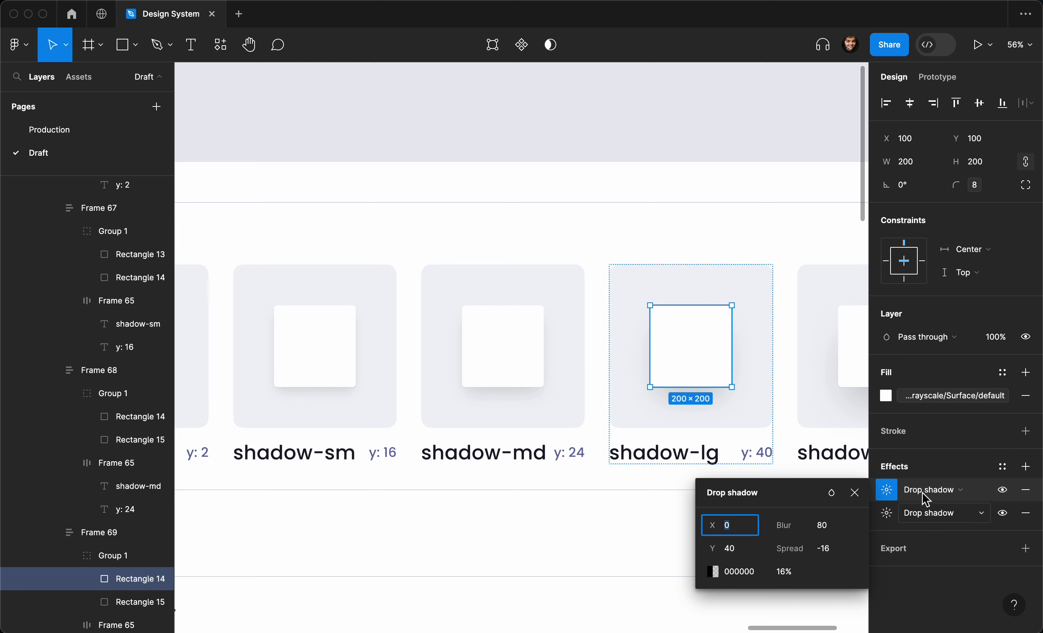
click(982, 465)
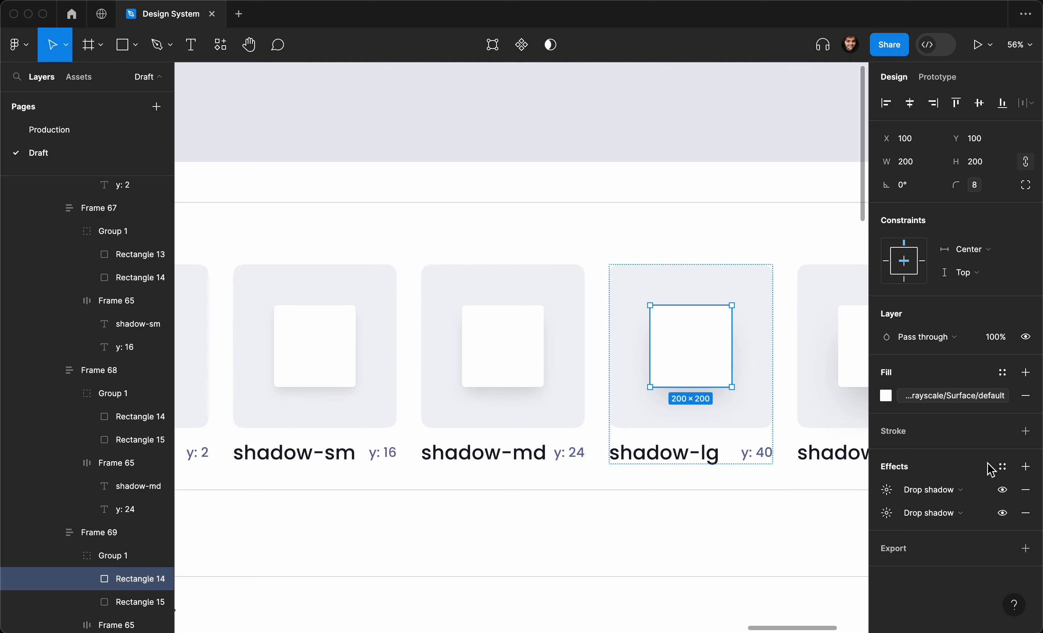
Step: Create an effect style named "Shadow / lg - y: 40" from the shadow-lg square's two drop shadows
click(1001, 467)
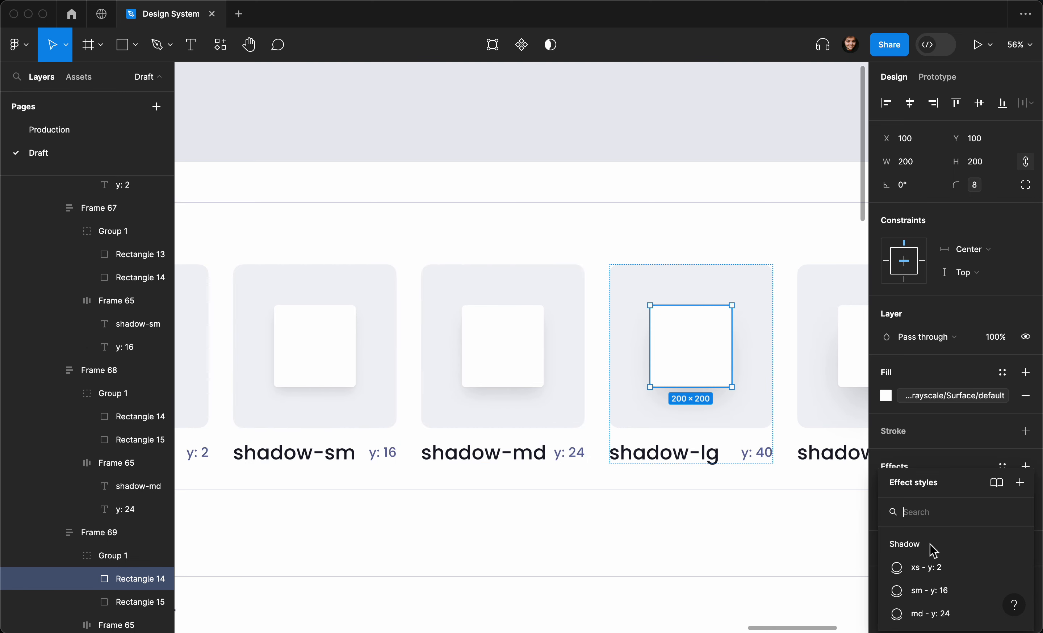
click(1022, 490)
text(Shadow)
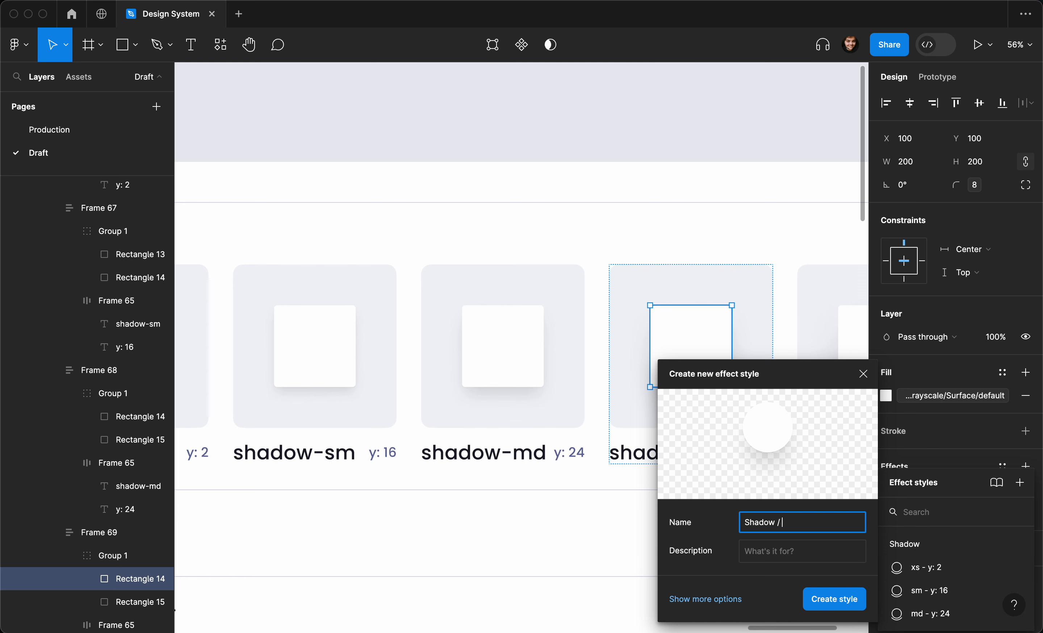
text( /)
scroll(619, 503, right, 5)
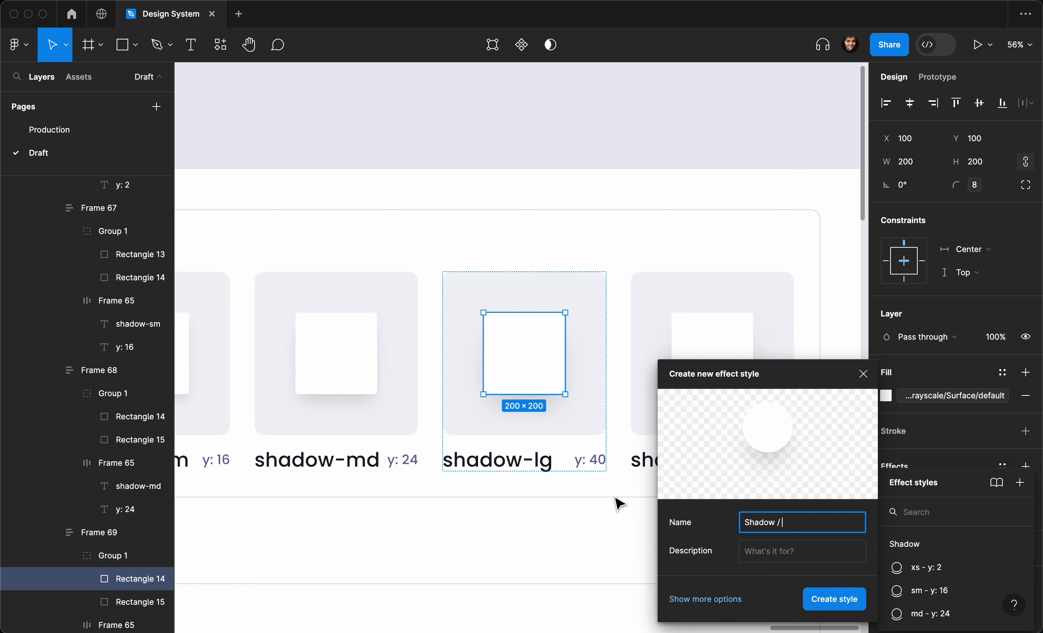
text(lg - y: 40)
click(825, 598)
Step: Create an effect style named "Shadow / xl - y: 56" from the two drop shadows of the white square in the shadow-xl sample
click(729, 367)
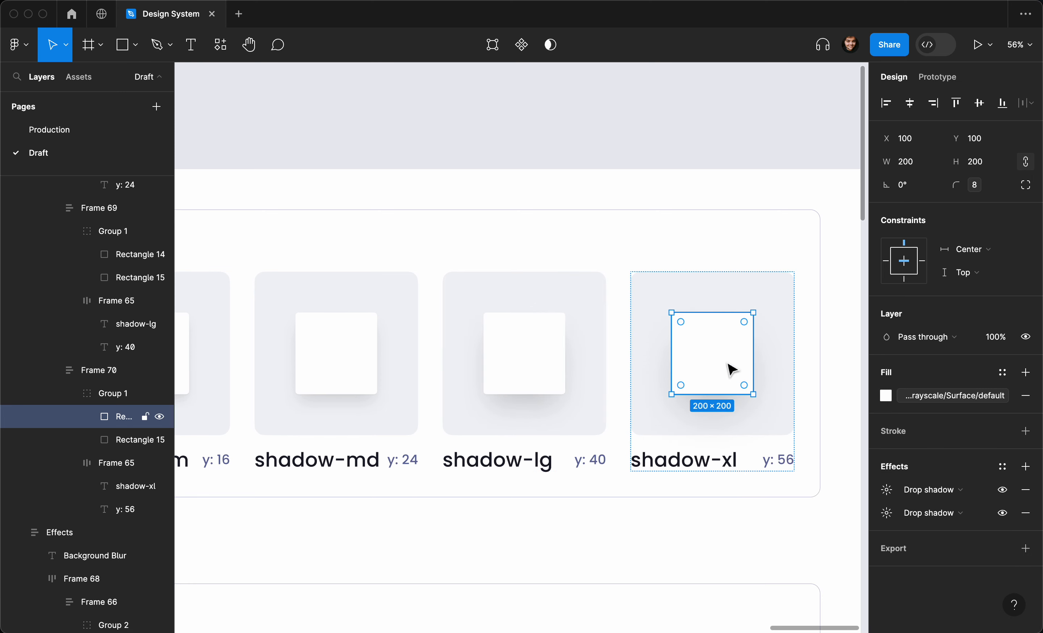
click(1002, 466)
click(1020, 459)
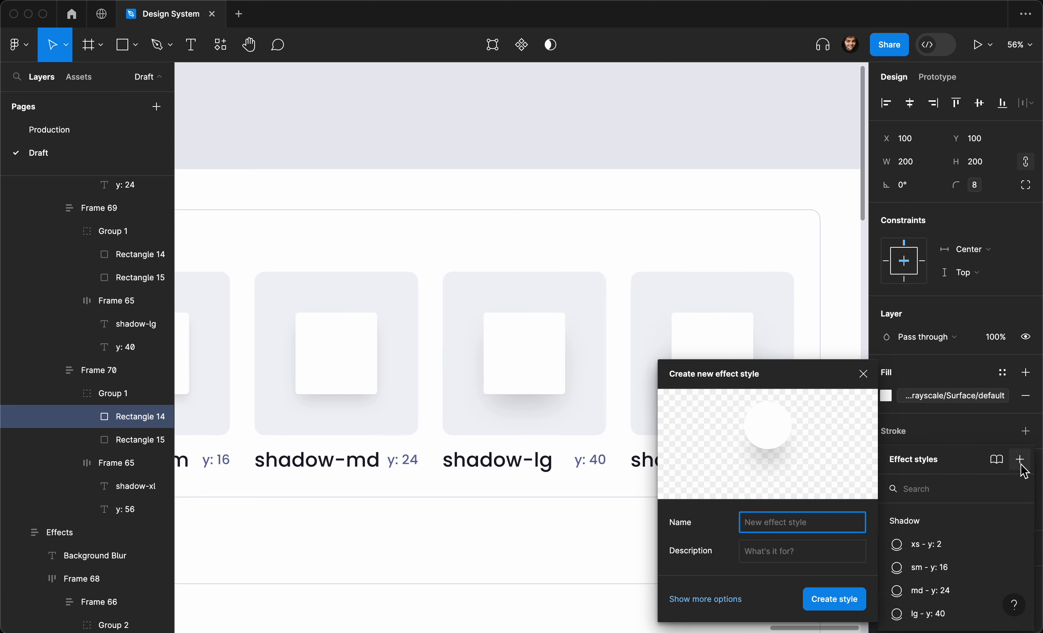
text(shad)
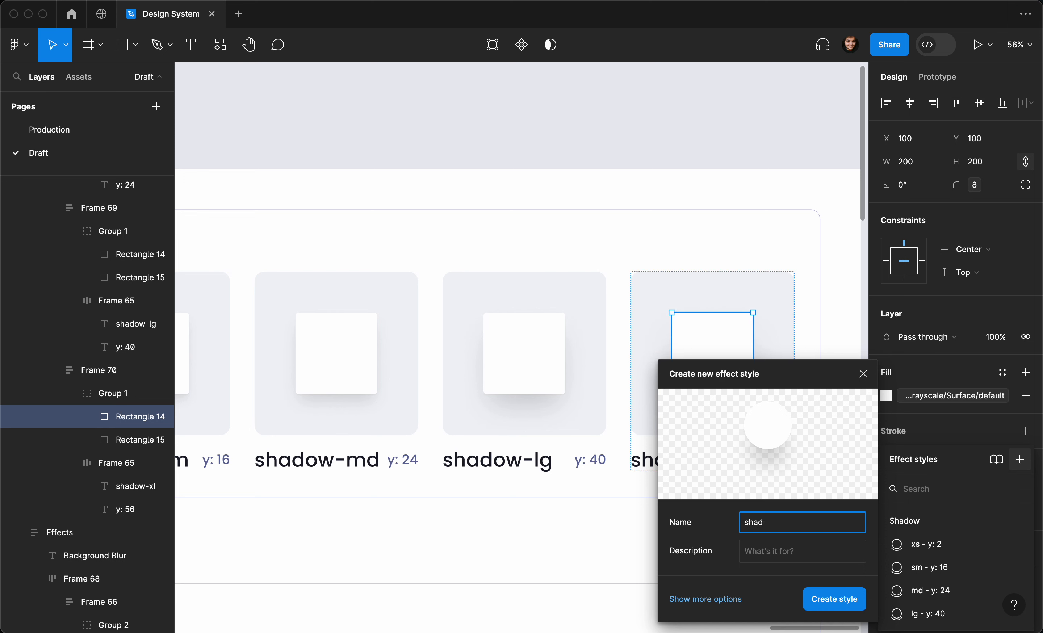
key(BackSpace)
key(BackSpace)
key(BackSpace)
key(BackSpace)
text(S)
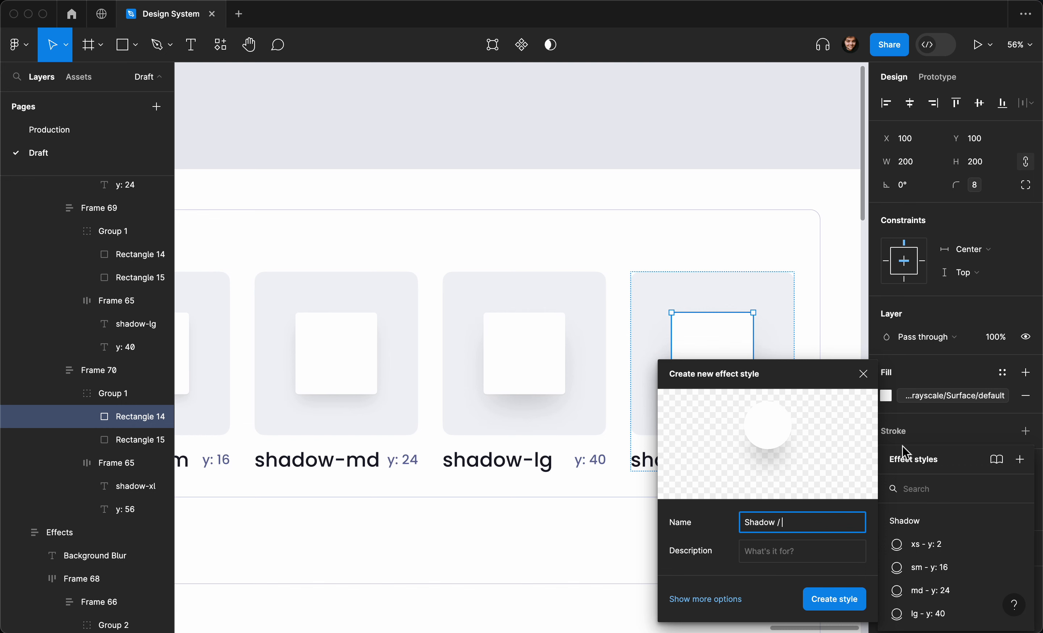
scroll(597, 396, right, 5)
text(hadow /)
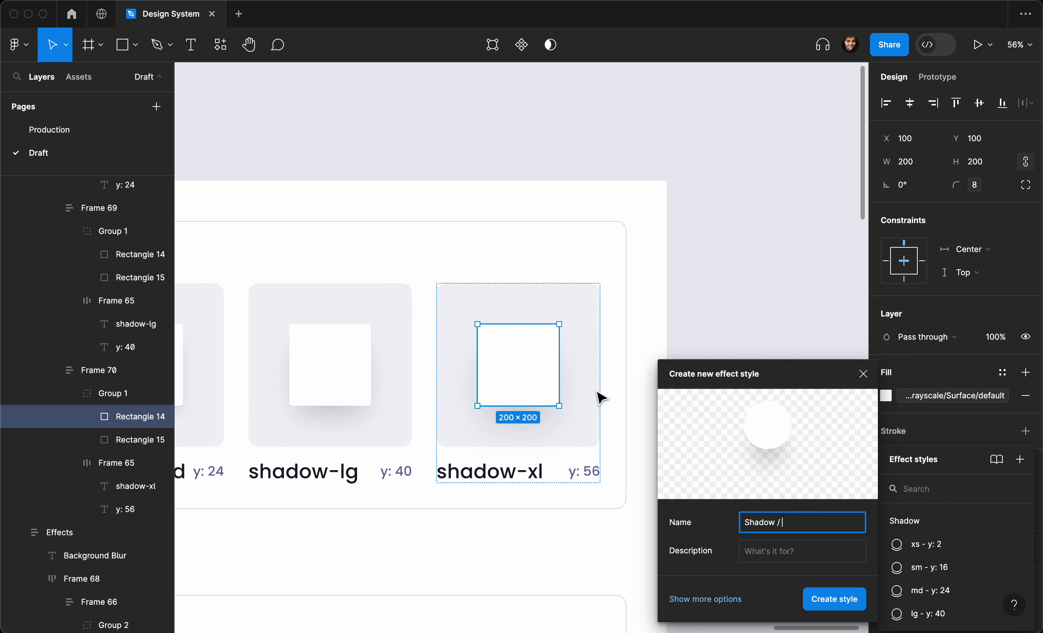
text( xl - y:56)
click(804, 523)
click(832, 599)
Step: Deselect everything and compare the Shadow group in the local effect styles with the Elevation samples
click(803, 477)
scroll(803, 474, down, 3)
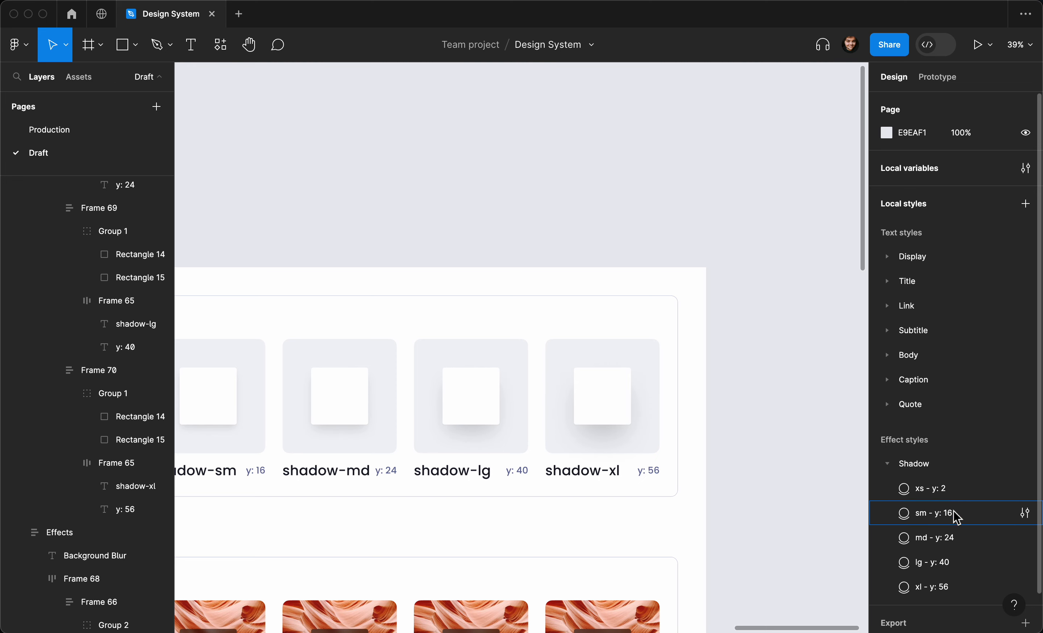
scroll(834, 503, down, 5)
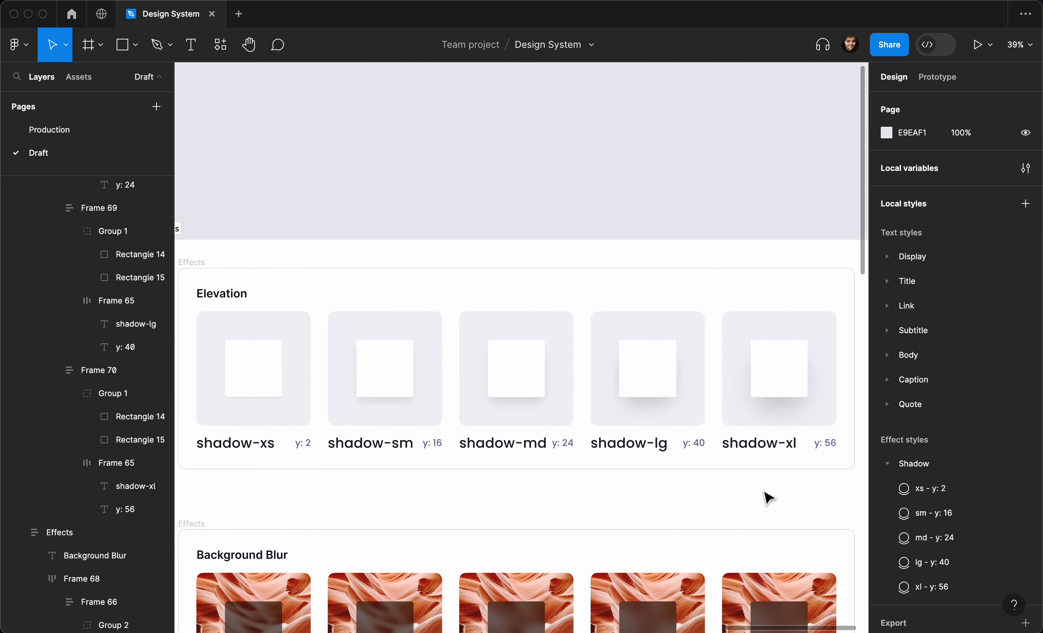
Step: Examine the Background Blur samples from blur-xs to blur-xl, including their overlay squares and blur value labels
scroll(795, 485, down, 5)
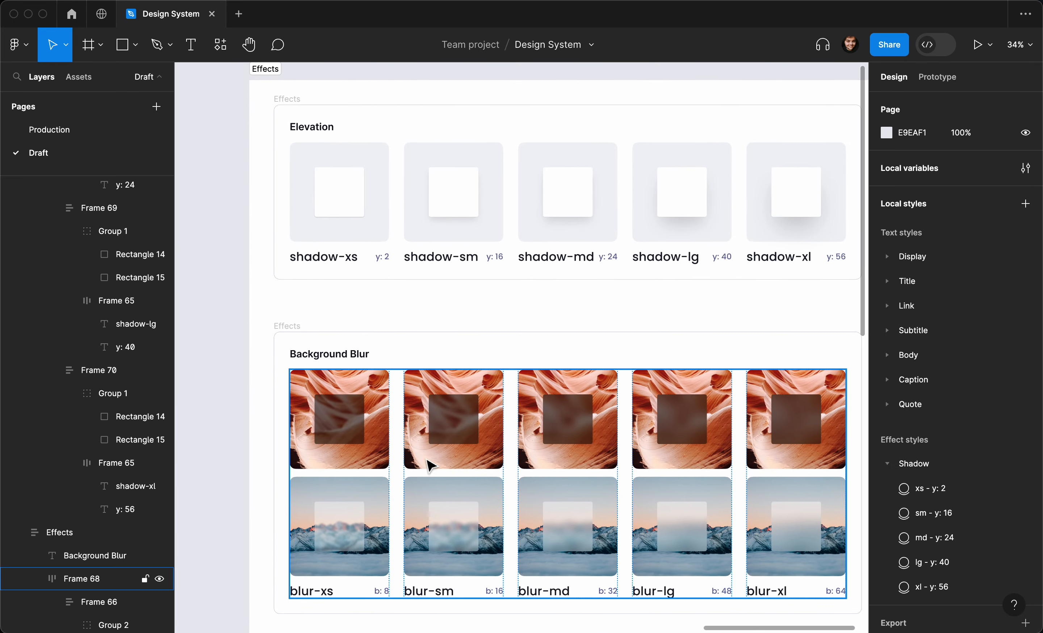
scroll(425, 463, up, 3)
scroll(428, 463, up, 2)
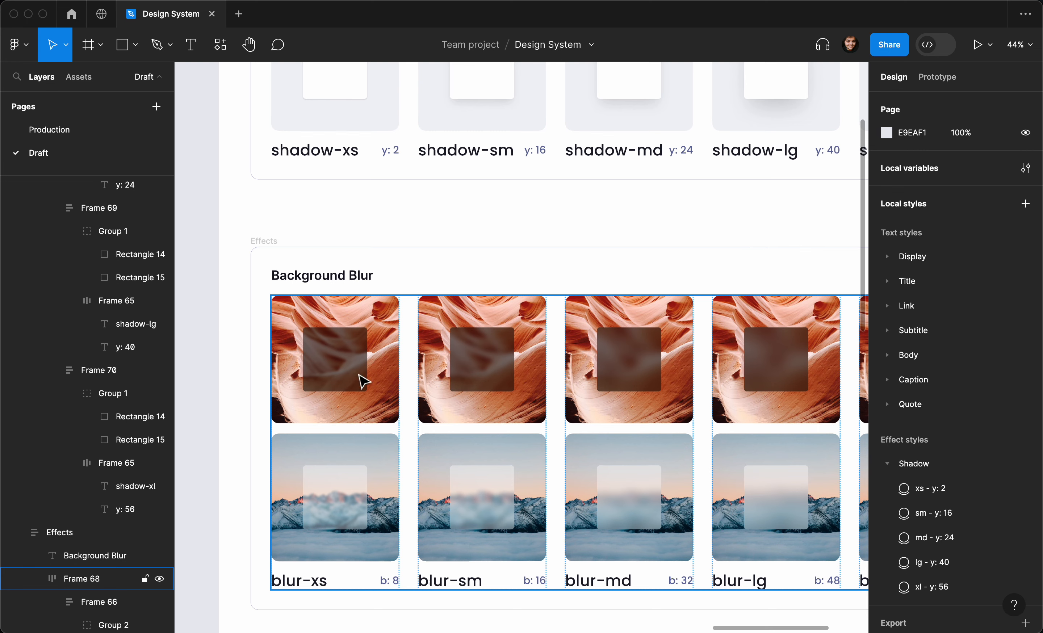
super+click(338, 367)
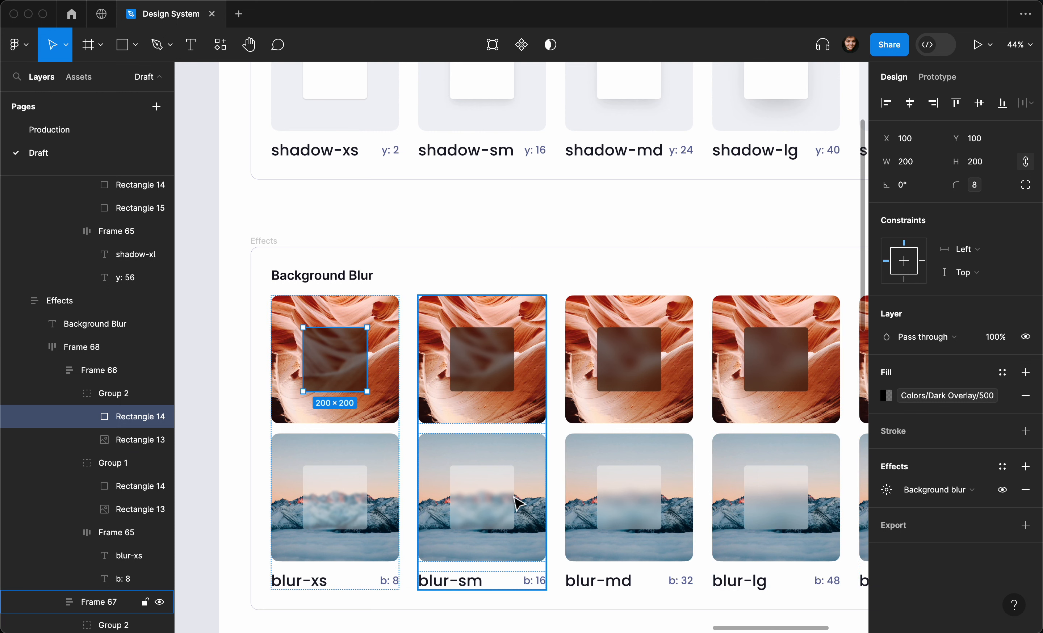
click(205, 496)
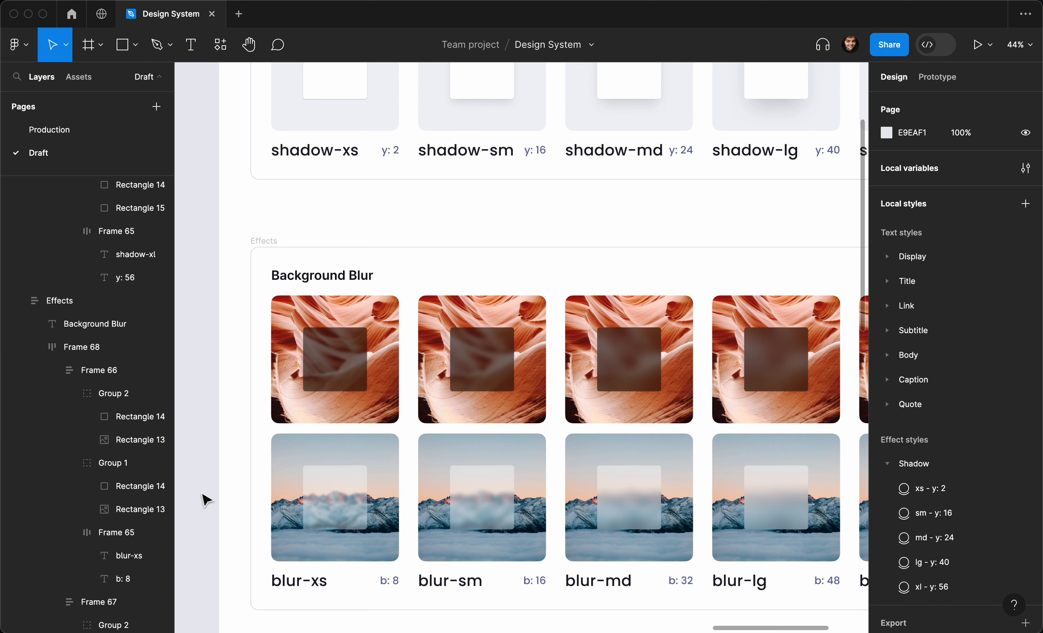
scroll(204, 496, down, 2)
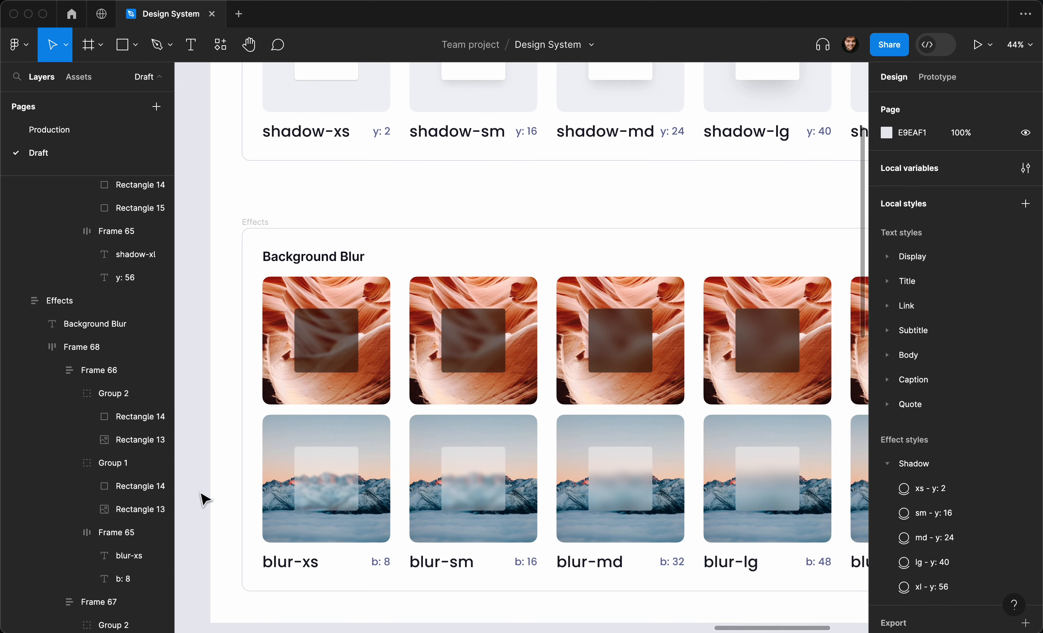
click(379, 569)
double_click(380, 569)
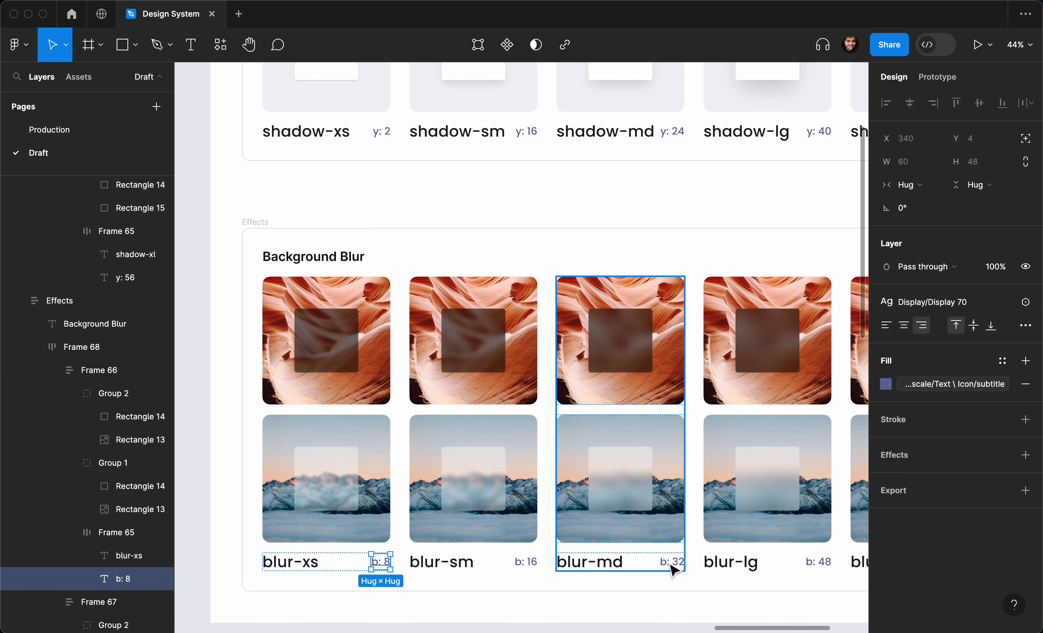
scroll(623, 490, down, 1)
scroll(623, 491, right, 5)
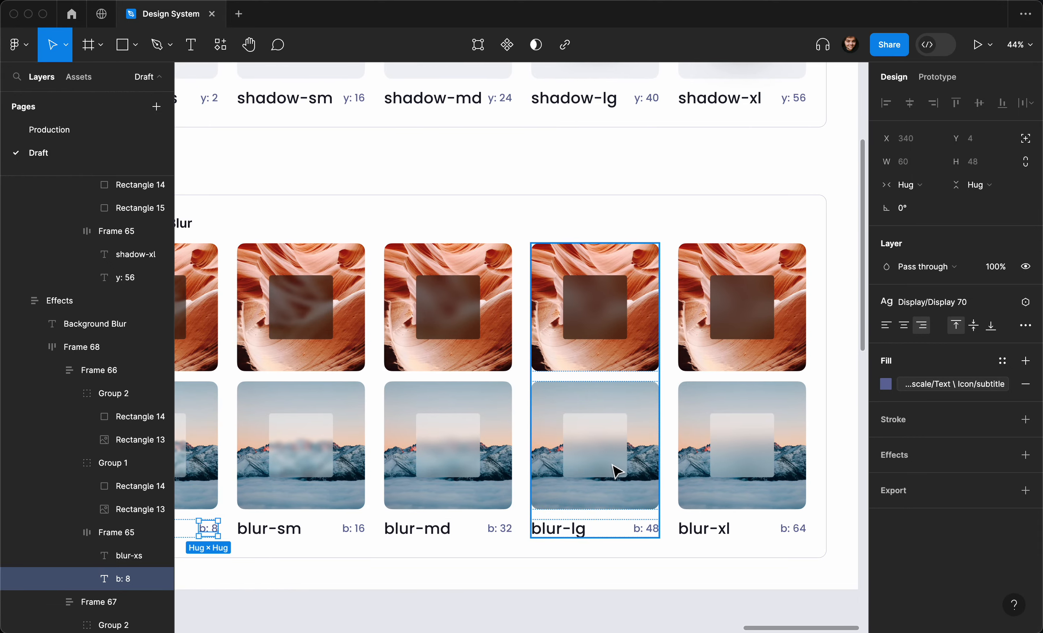
scroll(743, 470, left, 5)
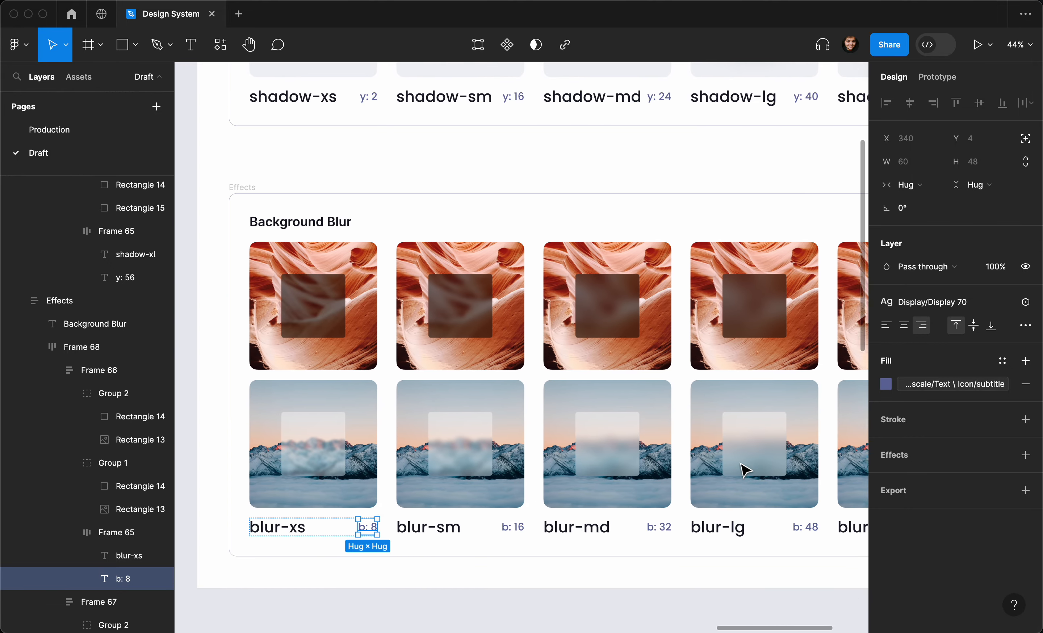
Step: Select the dark overlay square in the blur-xs sample and inspect its effect type and background blur settings
double_click(339, 330)
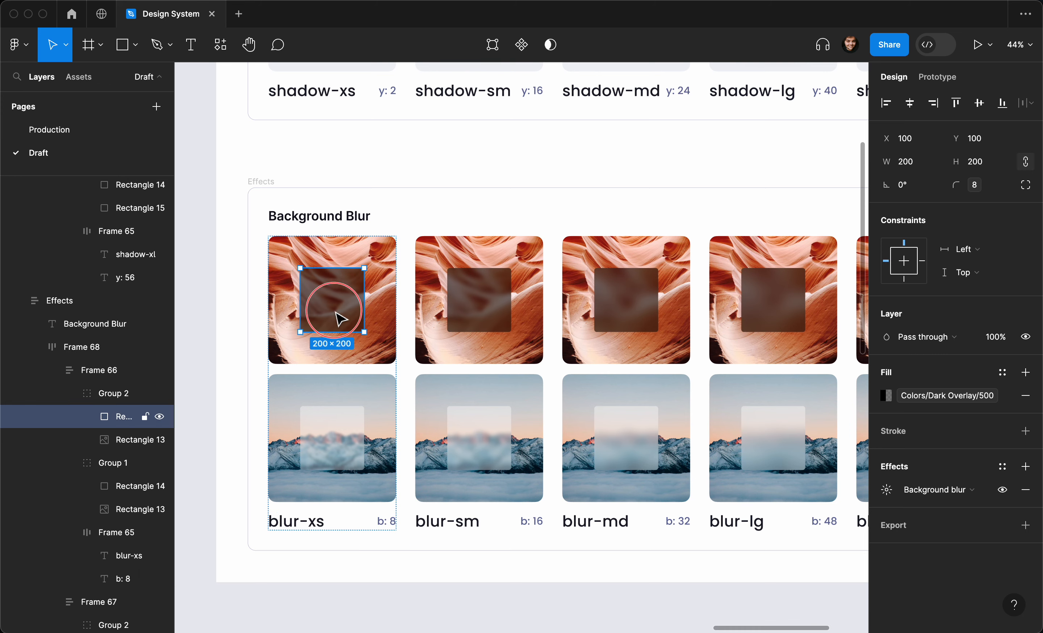
scroll(318, 311, up, 2)
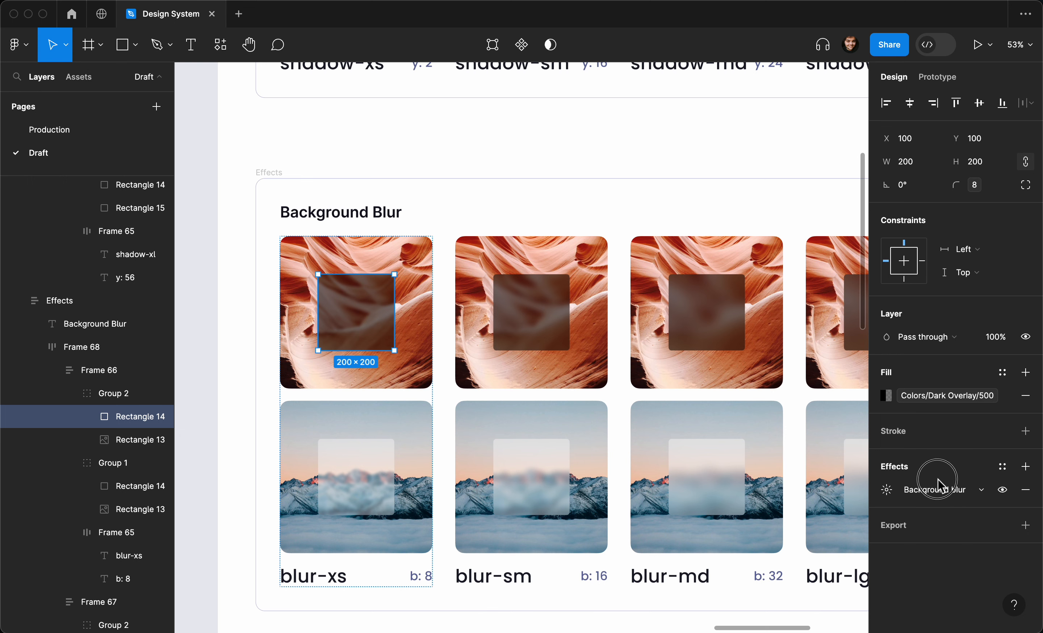
click(933, 490)
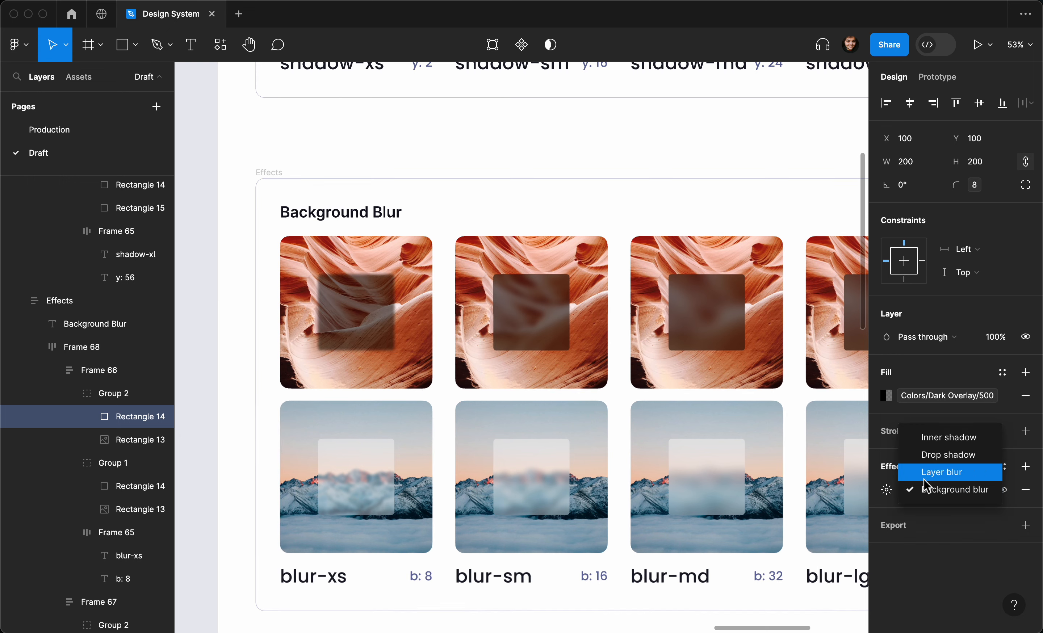
click(908, 555)
click(889, 490)
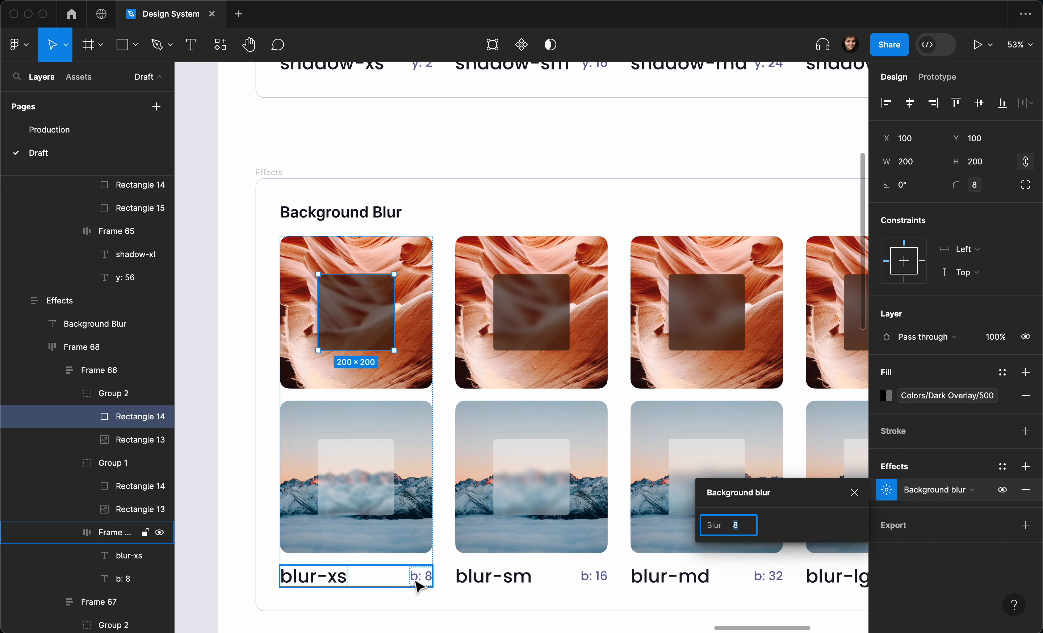
Step: Create an effect style named "Blue / xs - b: 8" from the selected overlay's background blur, copying the name for reuse
click(1001, 466)
click(1019, 436)
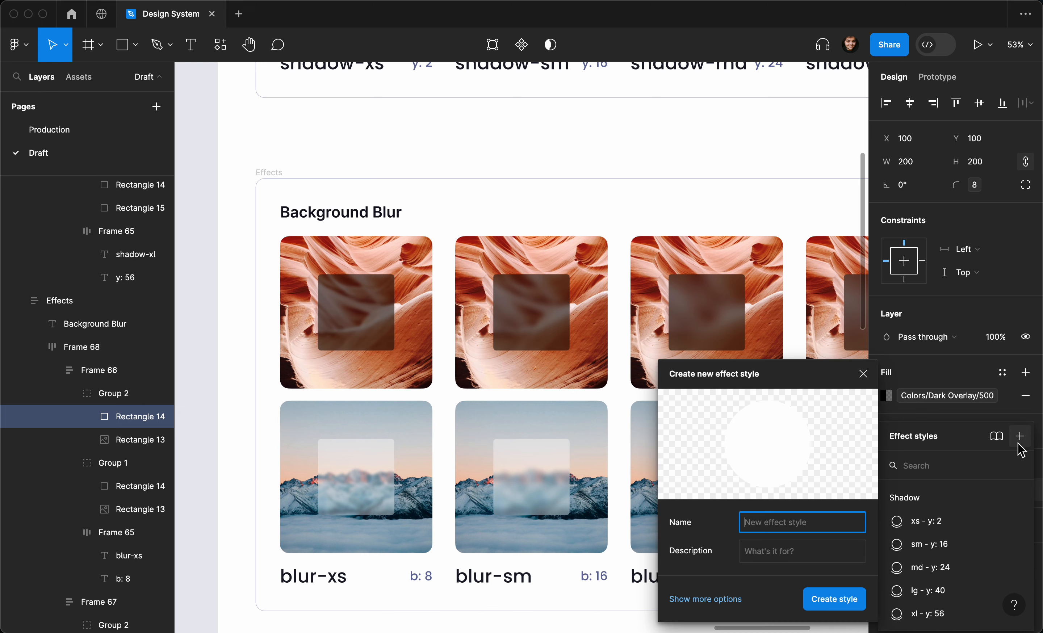
text(Blue / xs - b: 8)
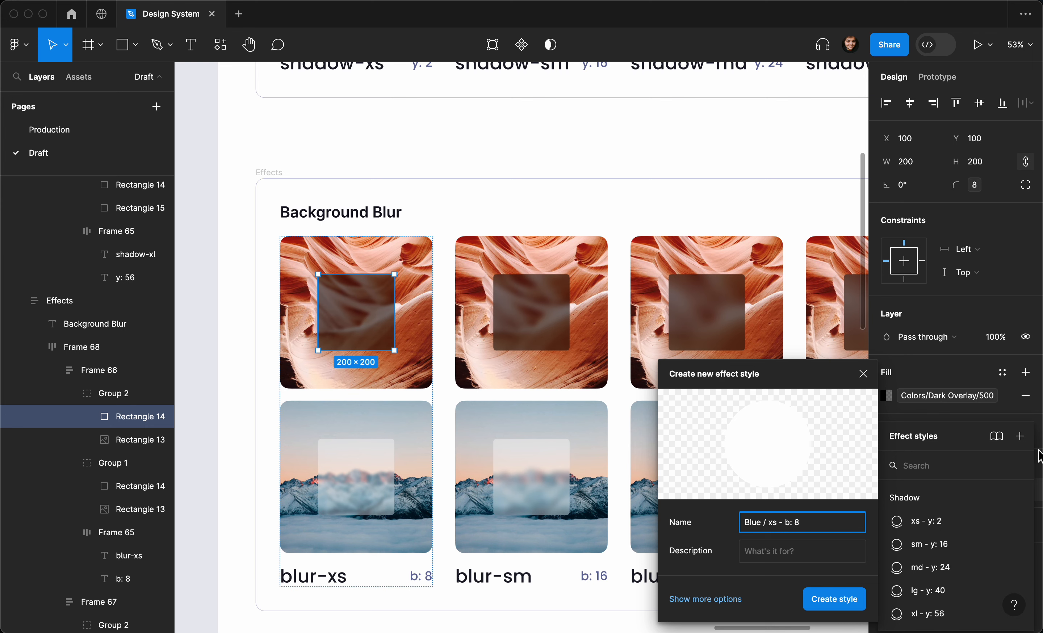
key(super+a)
key(super+c)
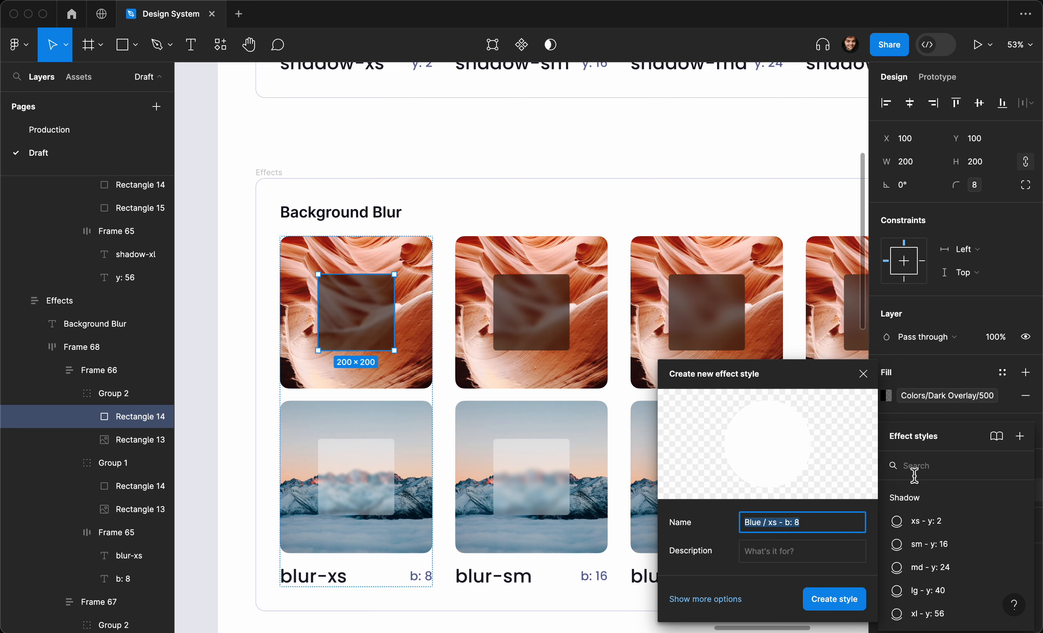
click(827, 601)
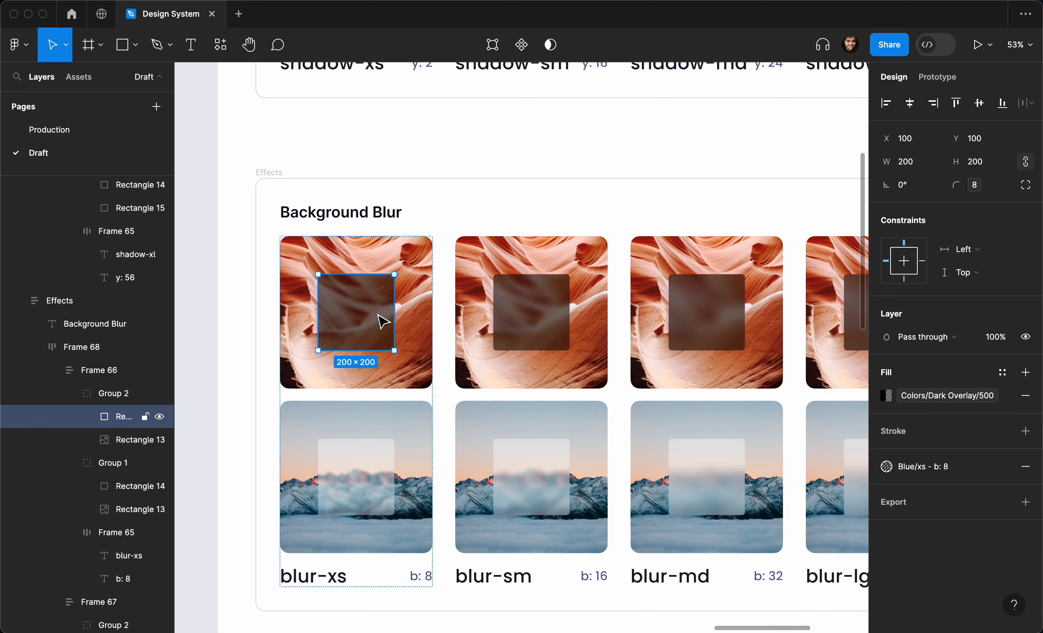
Step: Create an effect style named "Blue / sm - b: 16" from the dark overlay square in the blur-sm sample
click(561, 322)
click(1001, 466)
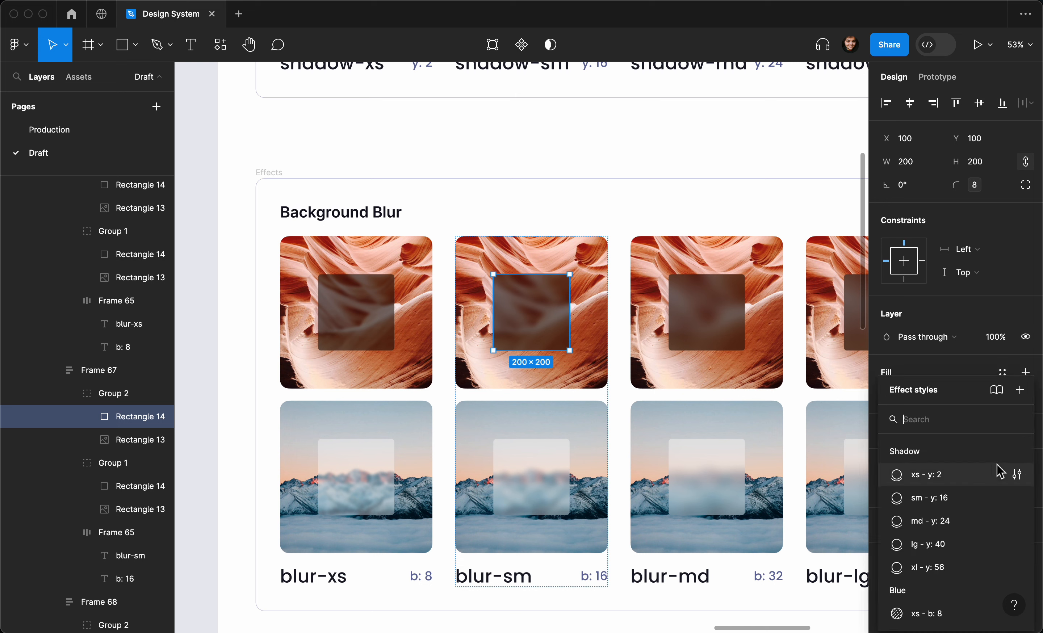
click(1019, 389)
key(super+v)
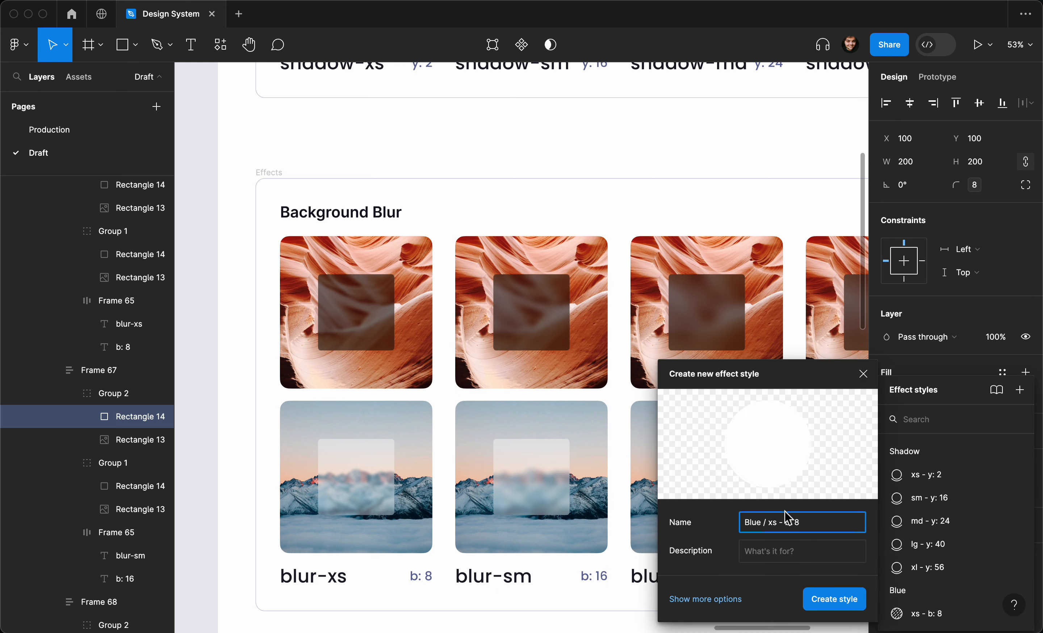
key(BackSpace)
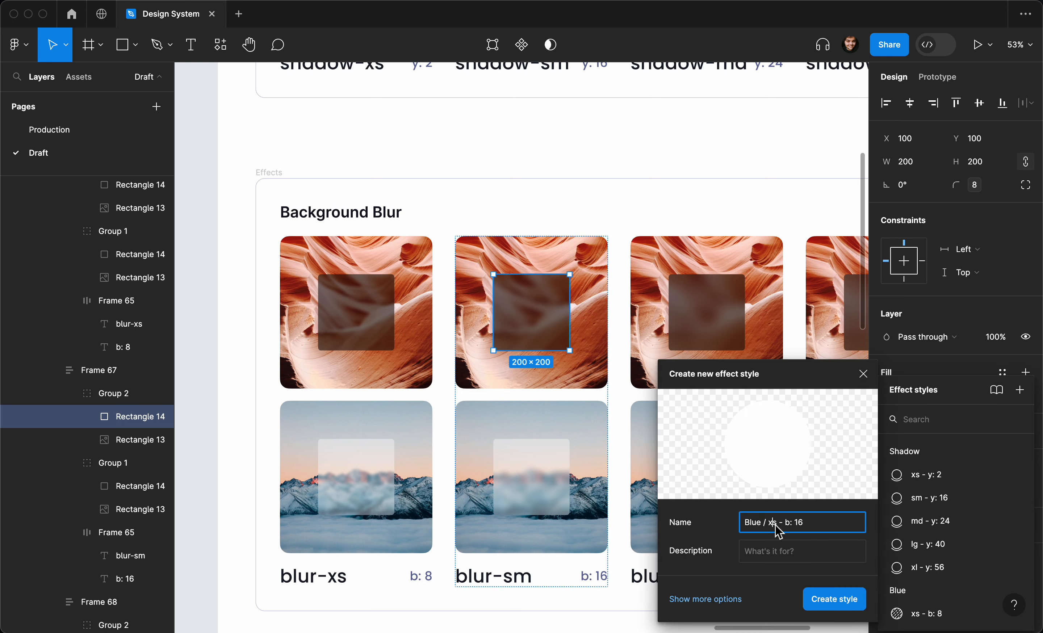
key(BackSpace)
click(821, 608)
Step: Create an effect style named "Blue / md - b: 32" from the dark overlay square in the blur-md sample
scroll(773, 517, right, 5)
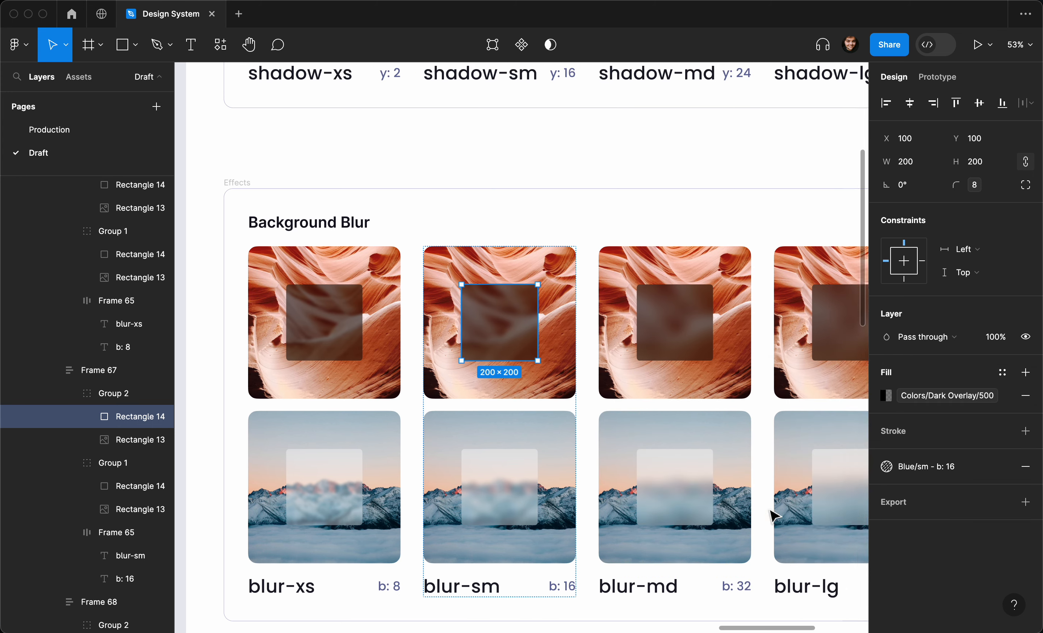
click(555, 360)
click(1001, 466)
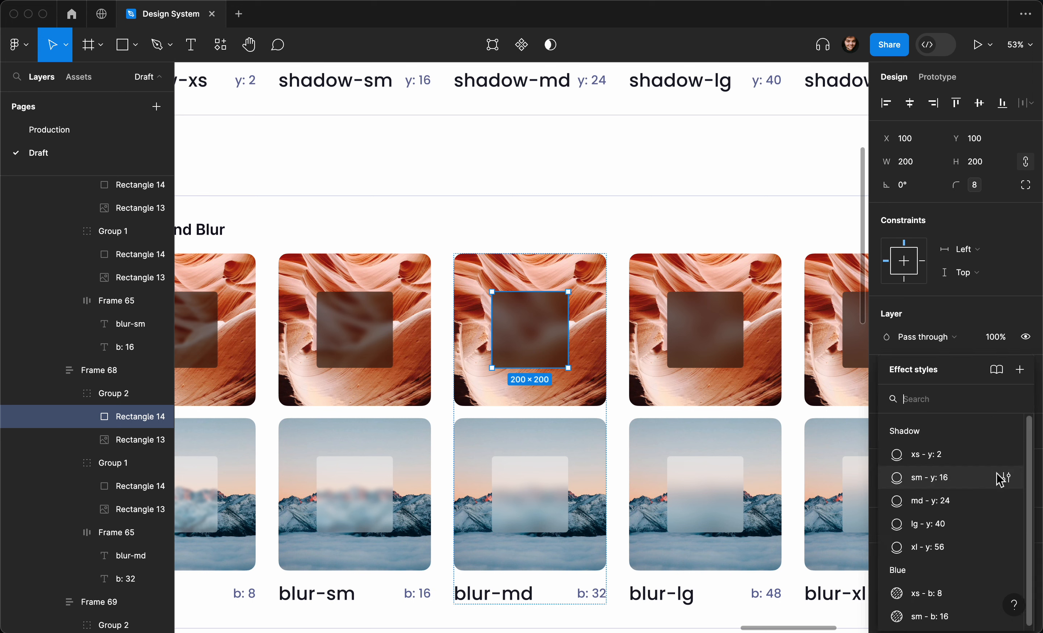
click(1019, 369)
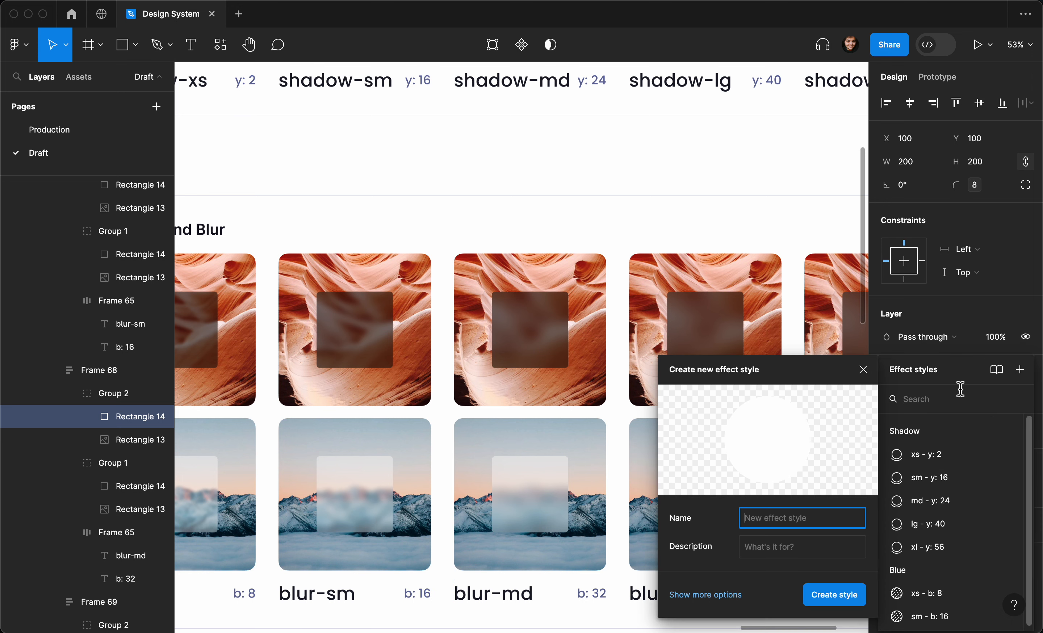
key(super+v)
click(785, 523)
key(BackSpace)
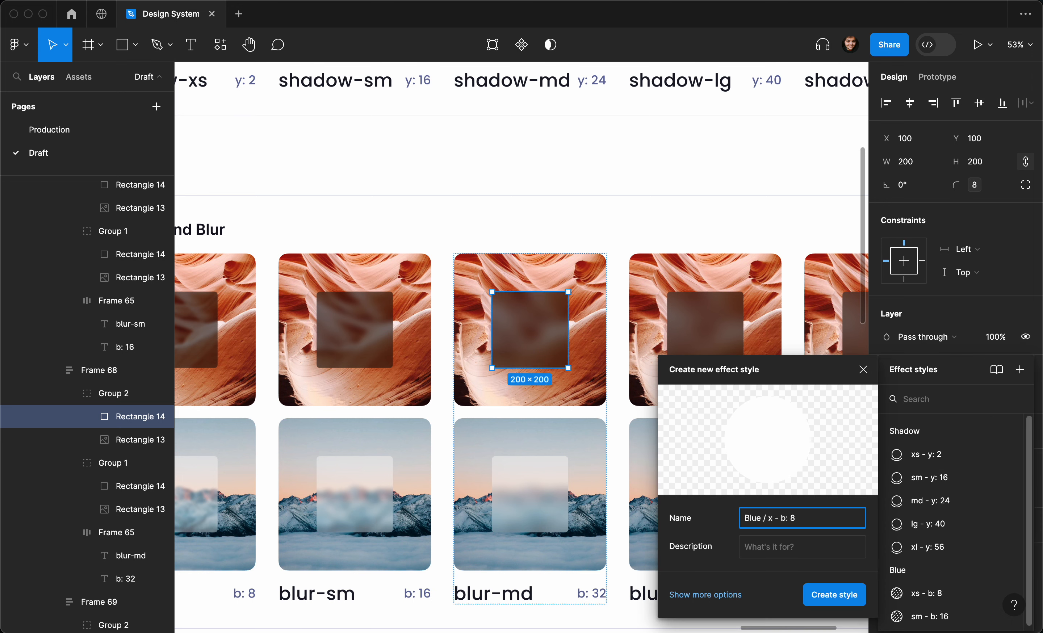
text(md)
click(817, 524)
key(BackSpace)
click(833, 594)
Step: Create an effect style named "Blue / lg - b: 48" from the blur-lg sample's dark overlay square, copying the name for reuse
scroll(705, 493, right, 4)
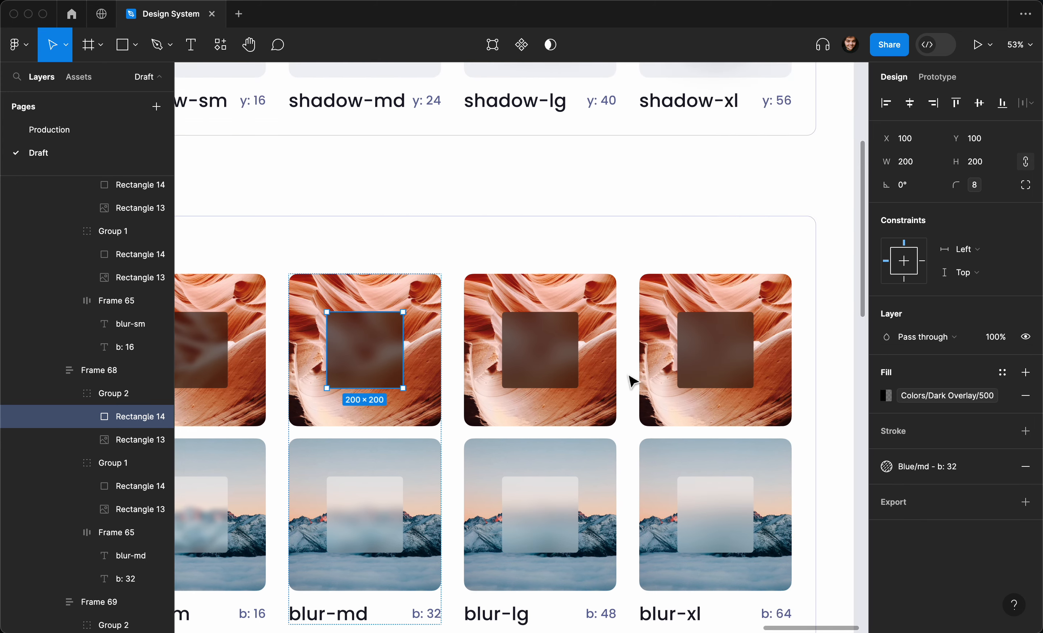
click(562, 357)
click(1002, 466)
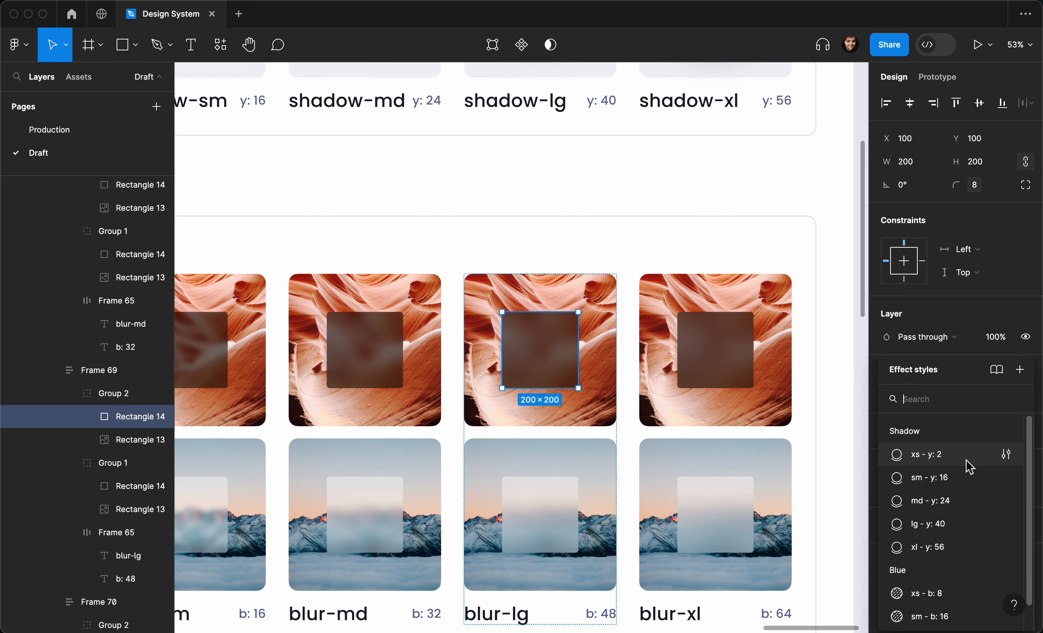
click(1020, 369)
key(super+v)
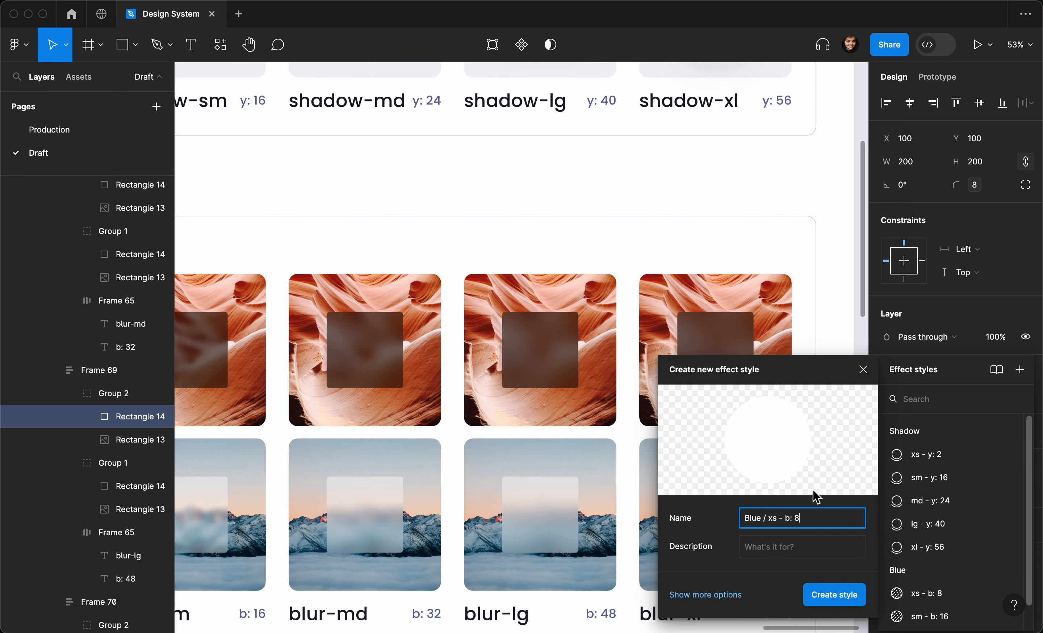
click(777, 521)
key(BackSpace)
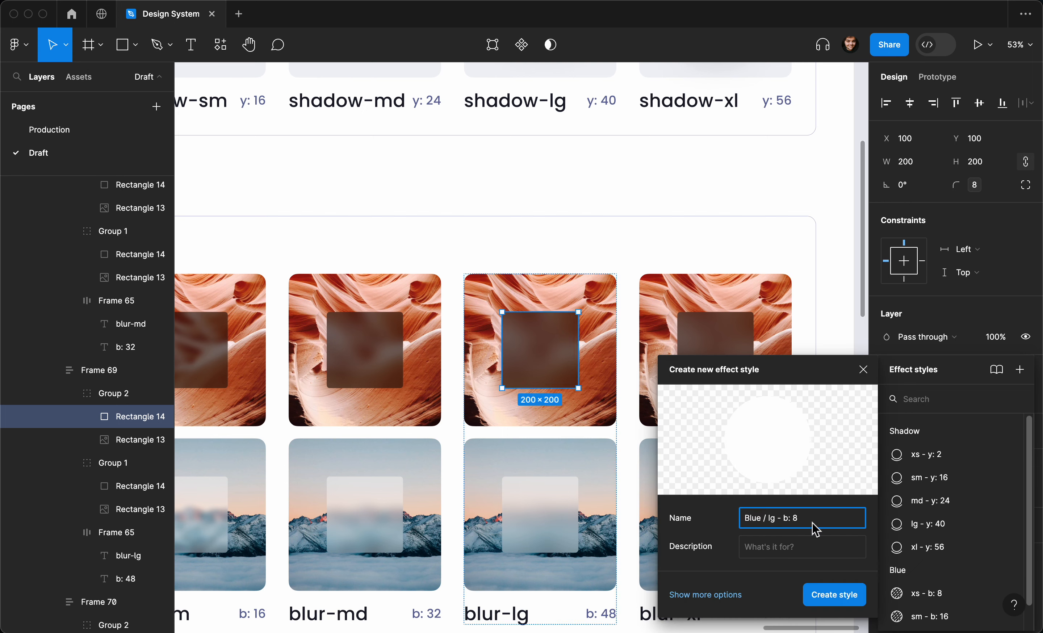
triple_click(814, 521)
key(super+c)
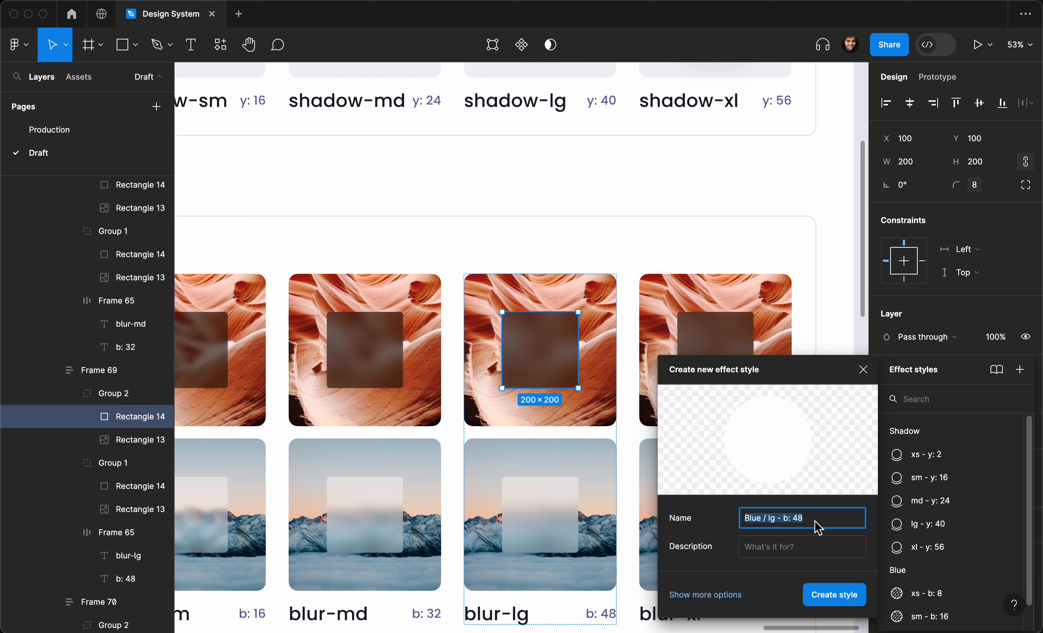
click(834, 594)
Step: Create an effect style named "Blue / xl - b: 64" from the dark overlay square in the blur-xl sample
click(728, 412)
double_click(728, 379)
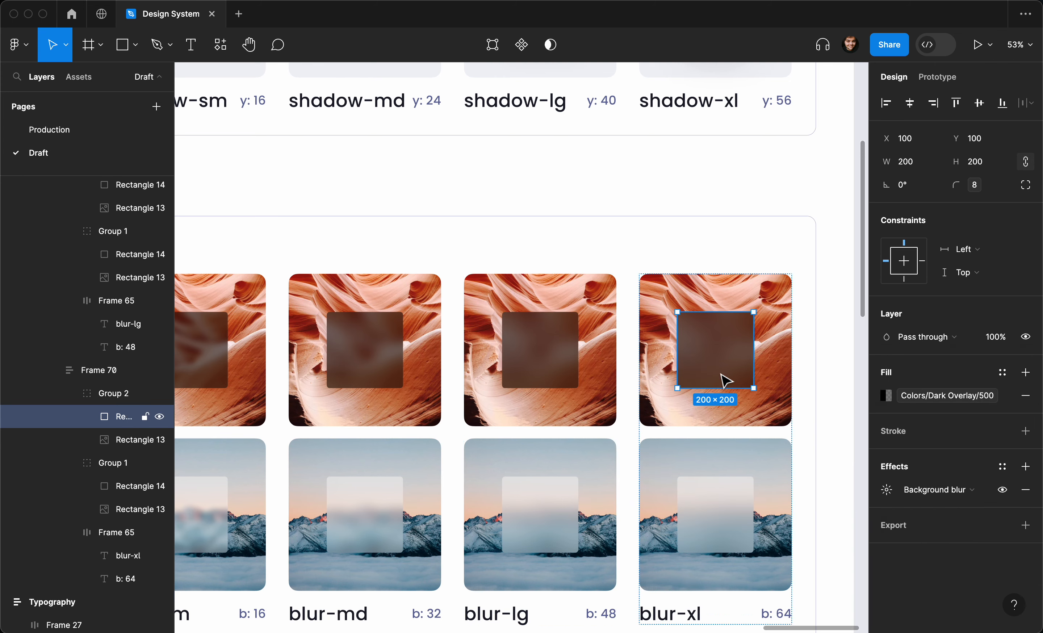
scroll(618, 419, right, 5)
click(1002, 465)
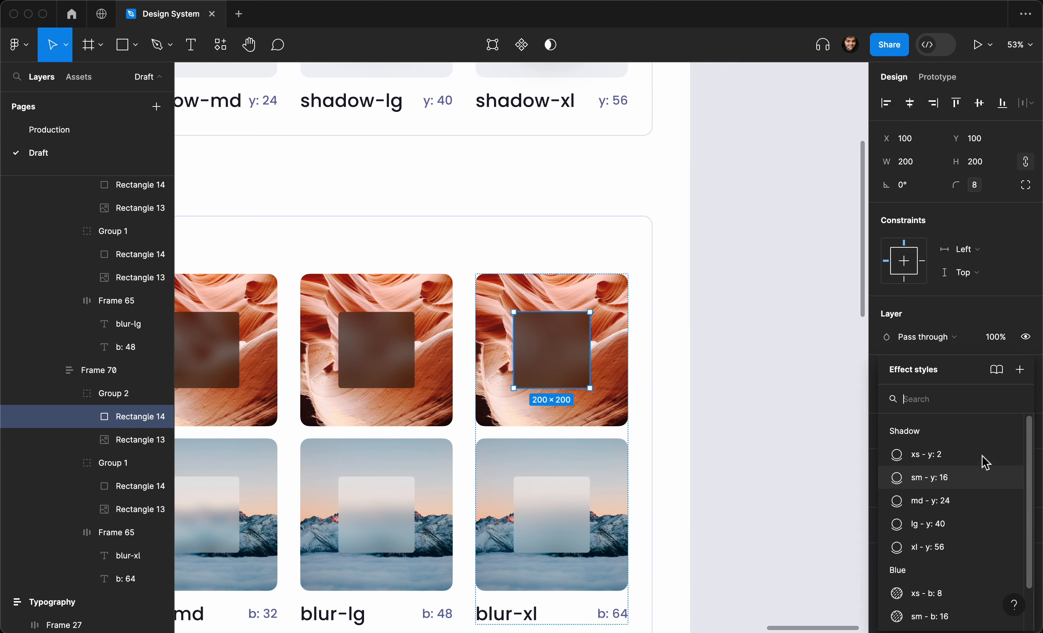
click(1017, 382)
key(super+v)
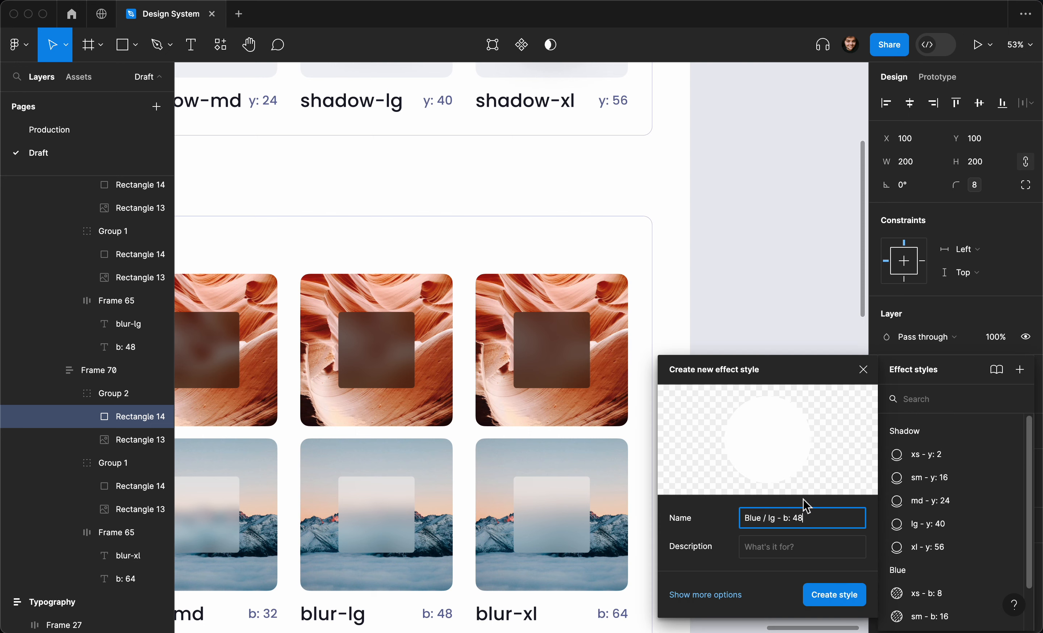
click(778, 519)
key(BackSpace)
key(BackSpace)
text(xl)
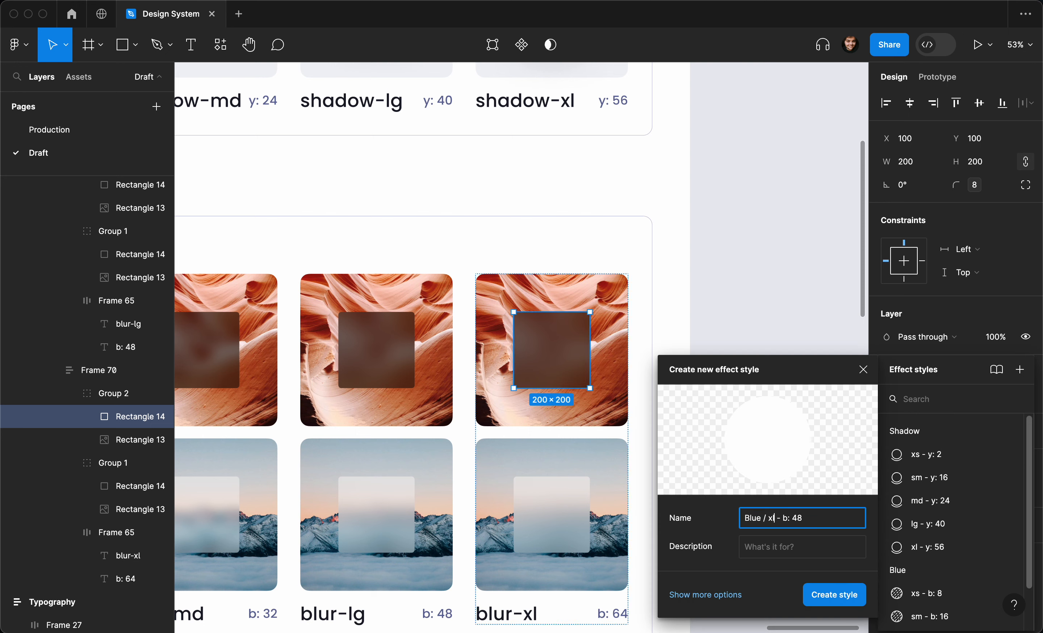
click(808, 522)
text(64)
click(815, 594)
Step: Deselect everything, review the local effect styles, and collapse the Shadow and Blue groups
scroll(767, 443, down, 3)
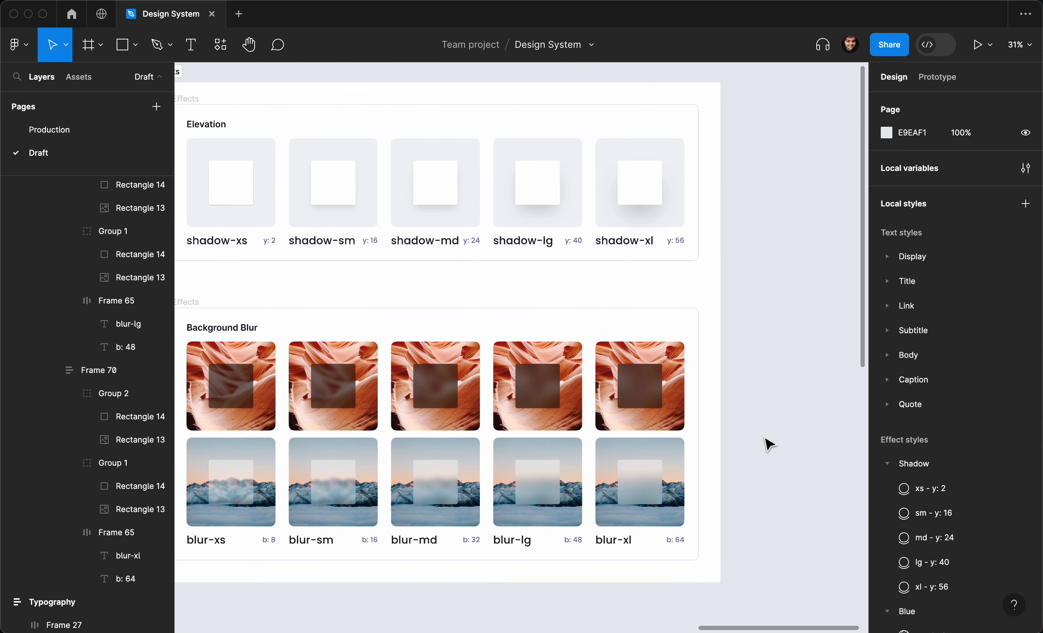
scroll(767, 443, left, 5)
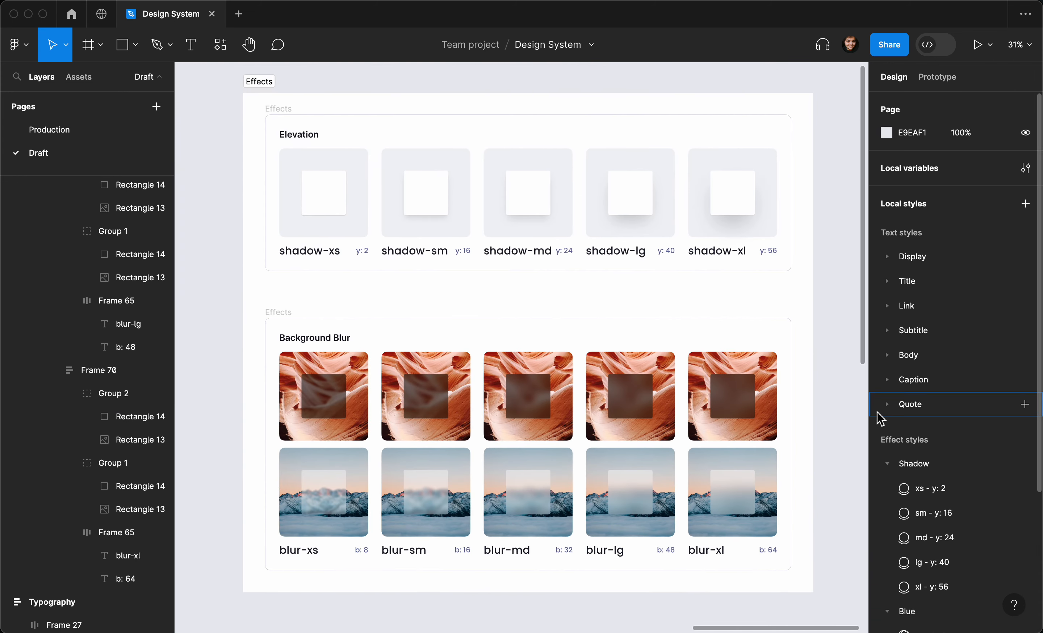
scroll(927, 473, down, 4)
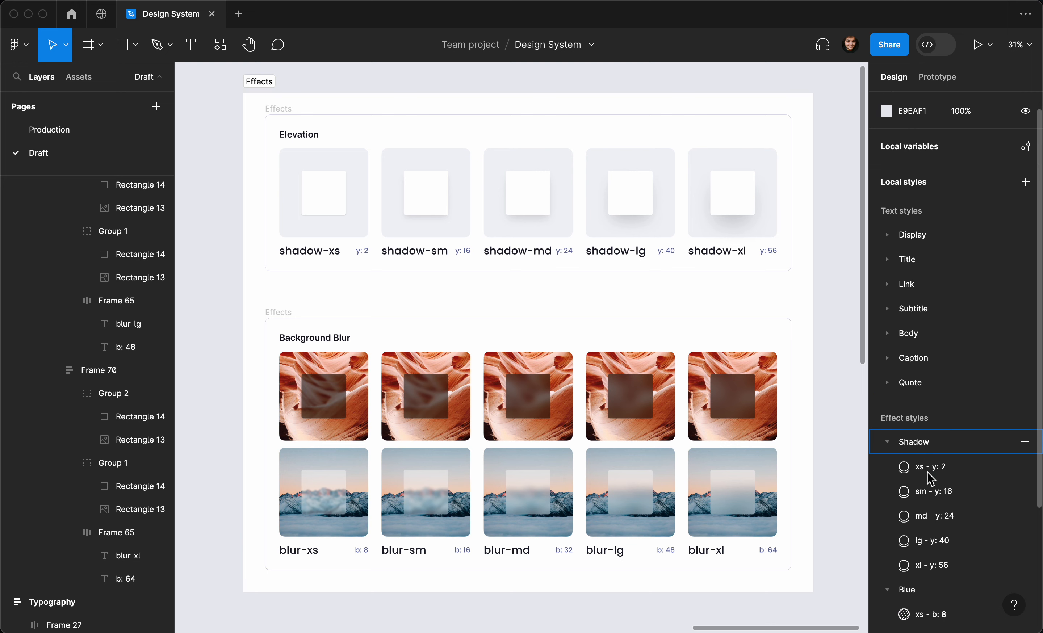
click(887, 389)
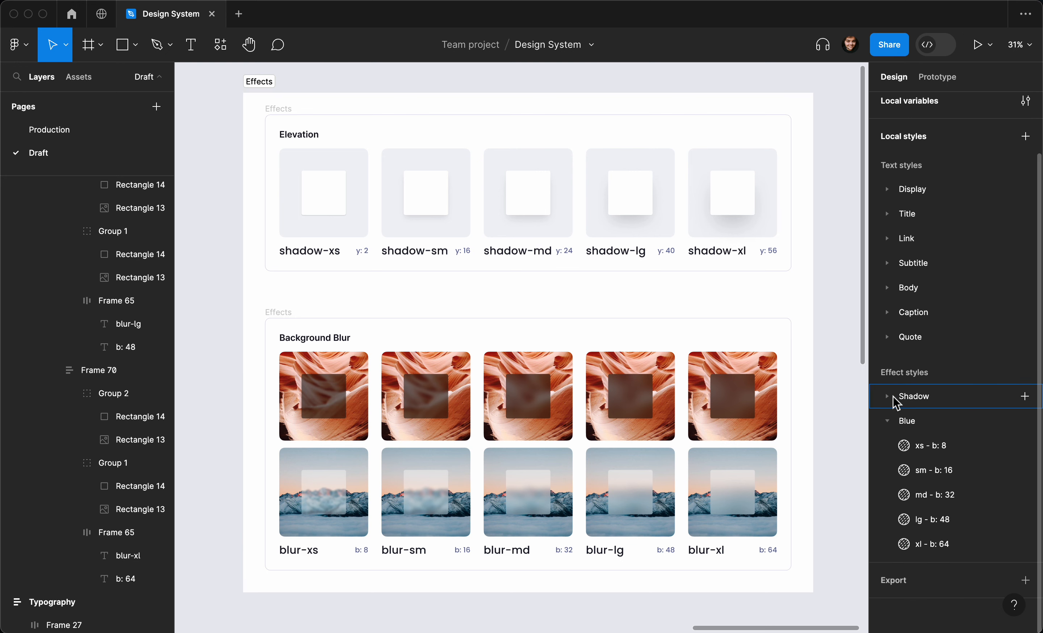
click(887, 421)
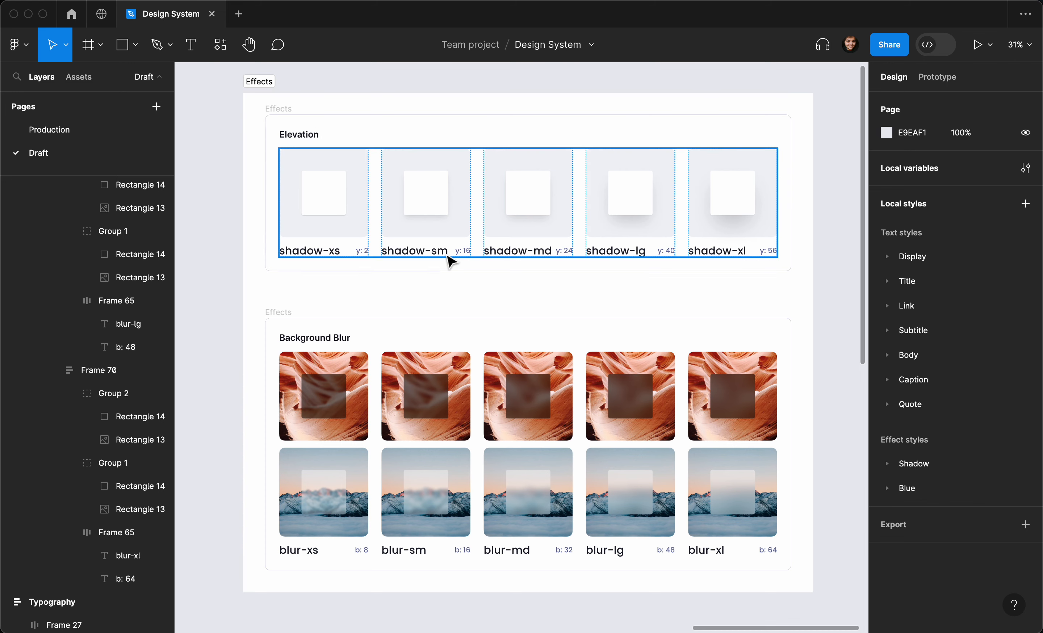
scroll(447, 261, left, 3)
ctrl+scroll(447, 261, down, 2)
scroll(340, 247, right, 2)
scroll(340, 247, up, 1)
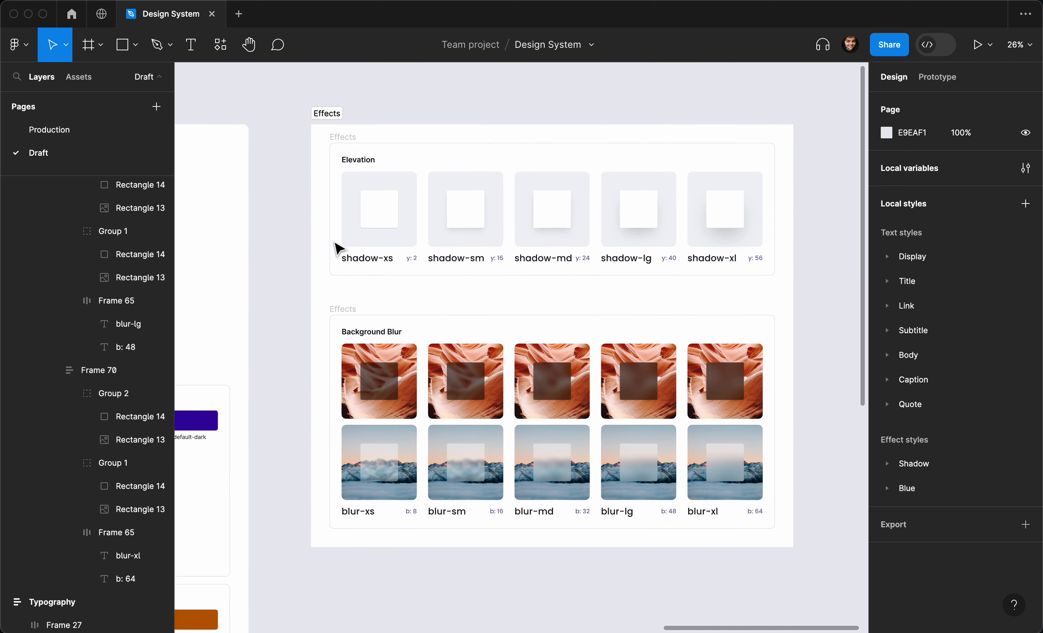